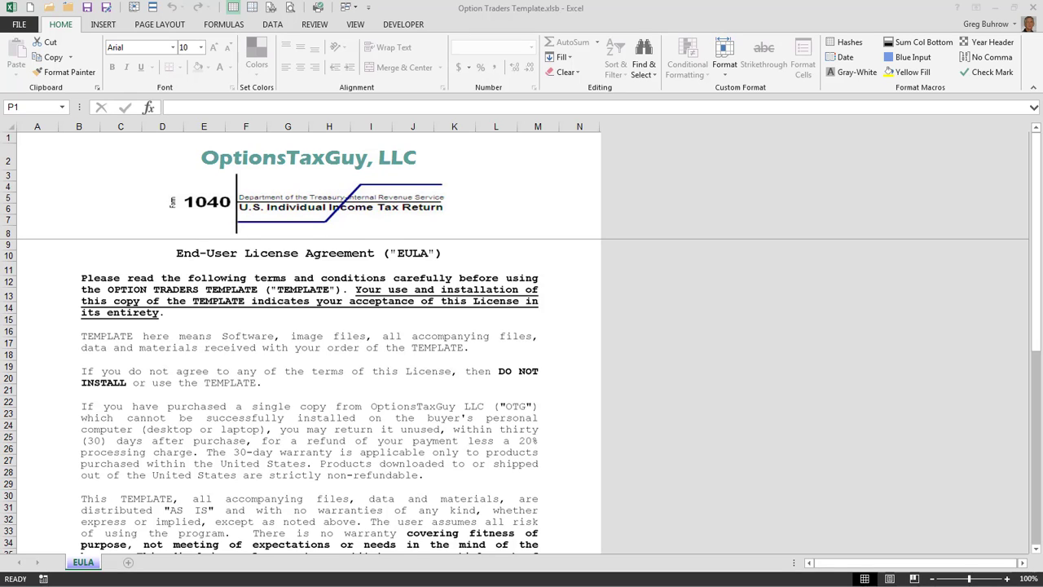
# Step: Accept the EULA by ticking 'I Agree to the Terms' and dismissing the EULA Agreed message
pyautogui.scroll(-8, 338, 439)
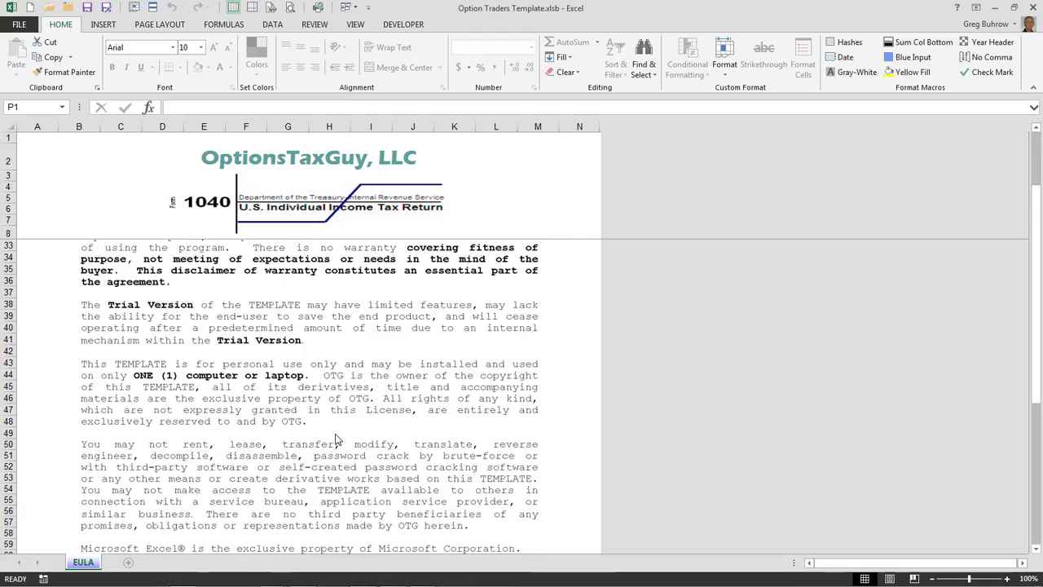
pyautogui.scroll(-19, 338, 439)
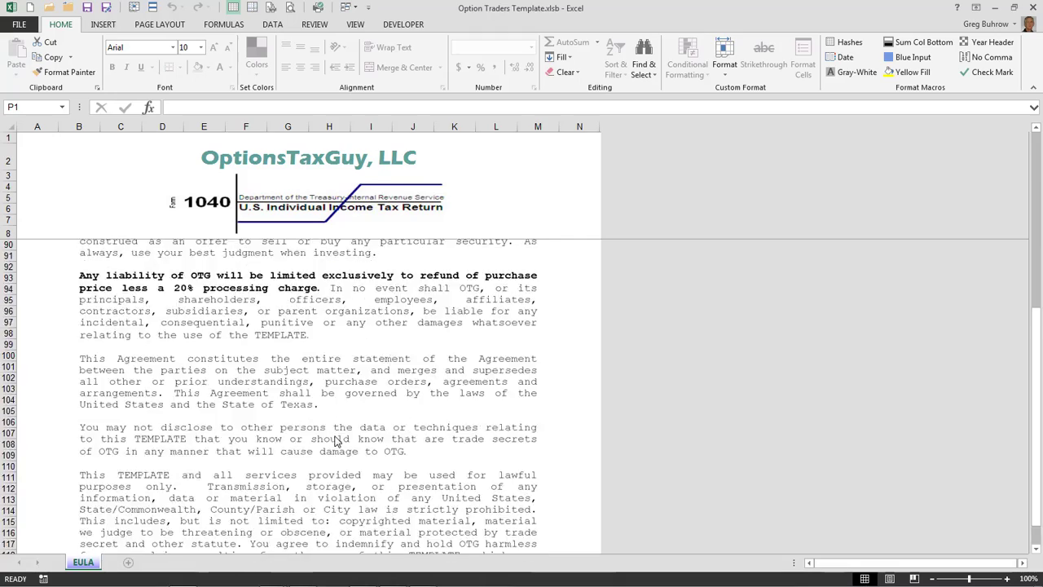
pyautogui.scroll(-3, 338, 439)
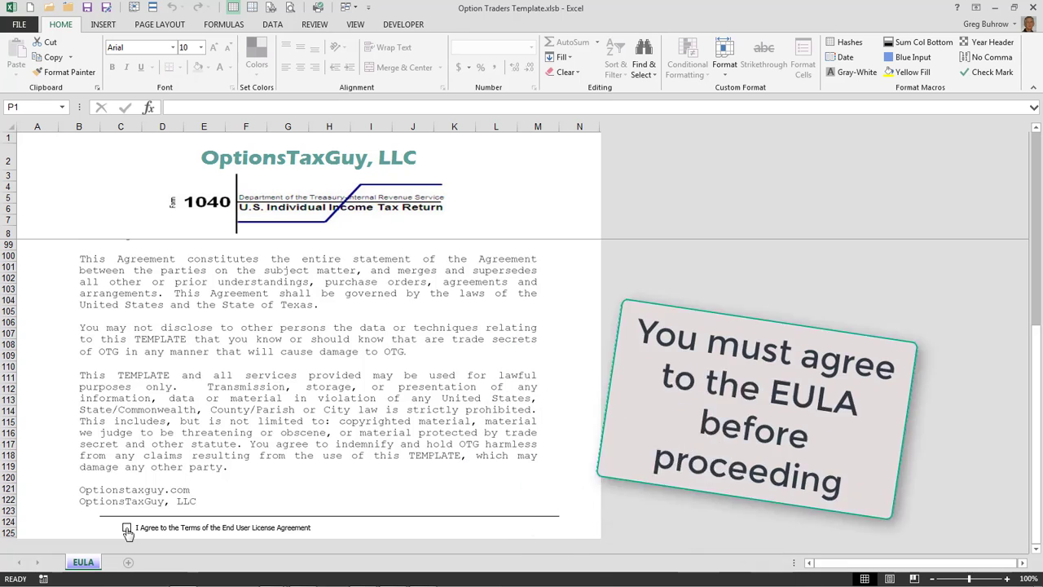
pyautogui.click(127, 529)
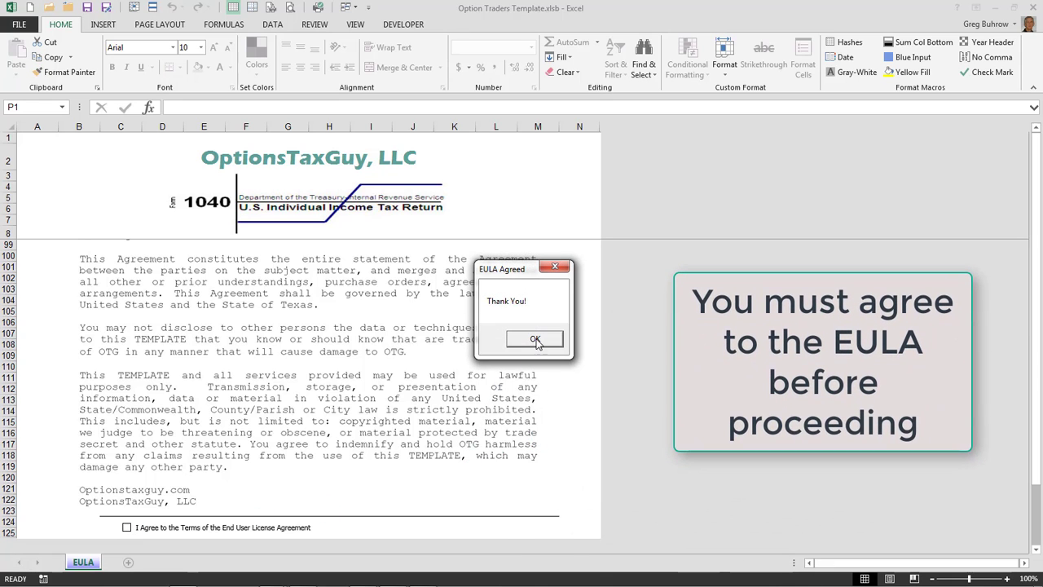
pyautogui.click(535, 339)
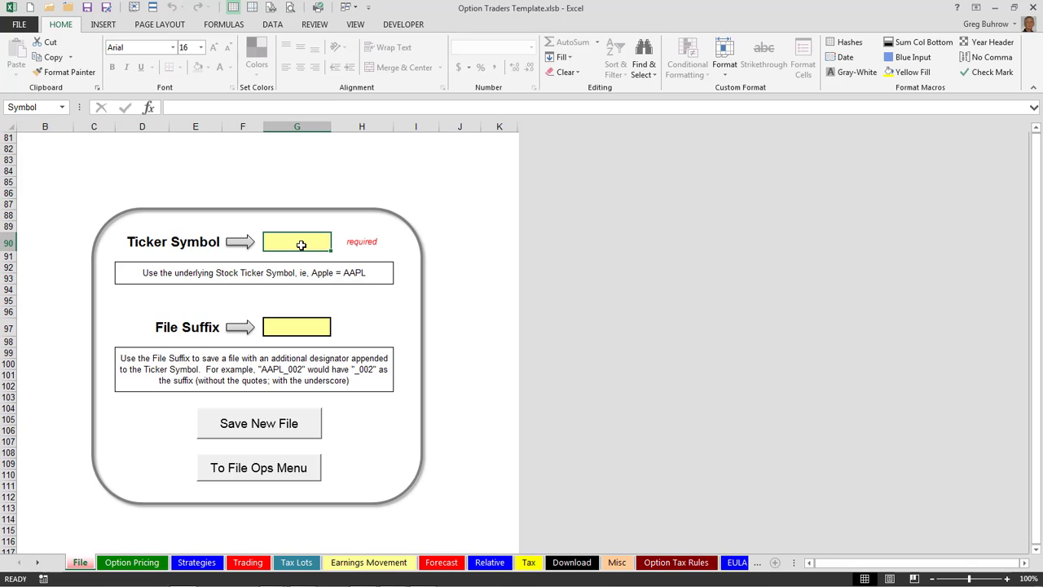
# Step: From the File Ops menu, start and cancel Show Trade Backup, then jump to Archive Preparation
pyautogui.click(260, 471)
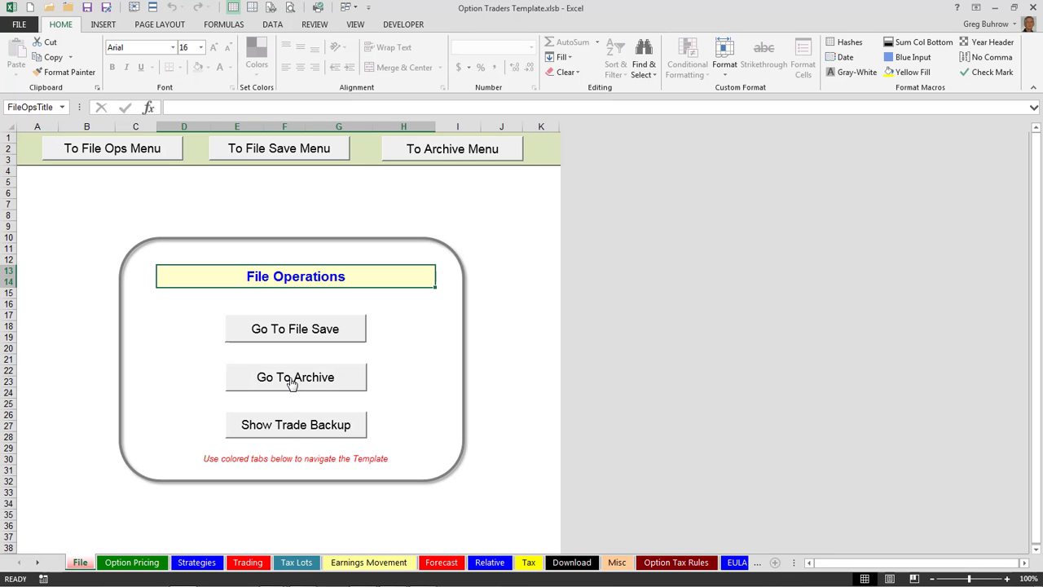
pyautogui.click(285, 428)
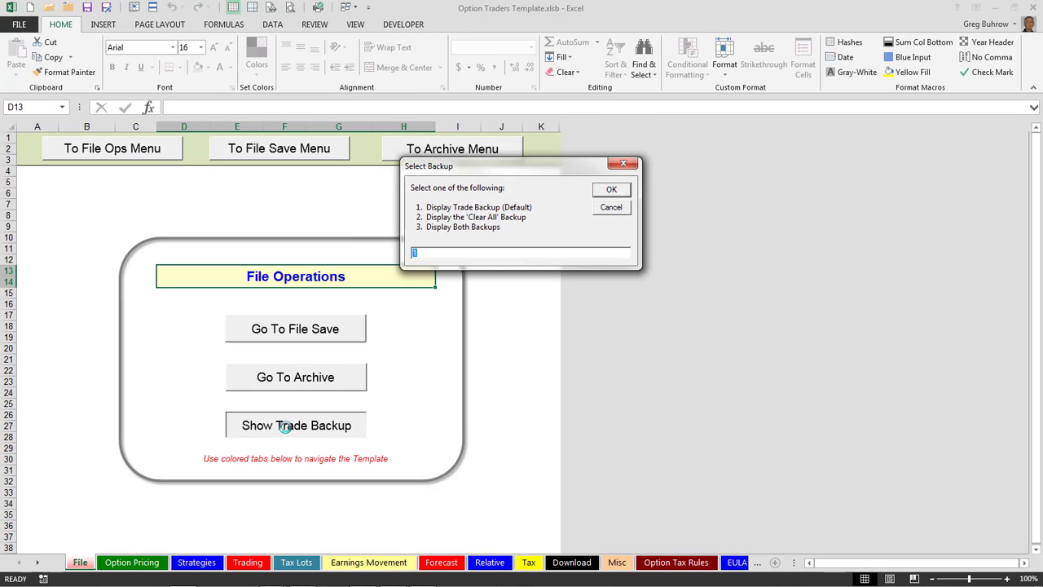
pyautogui.click(613, 207)
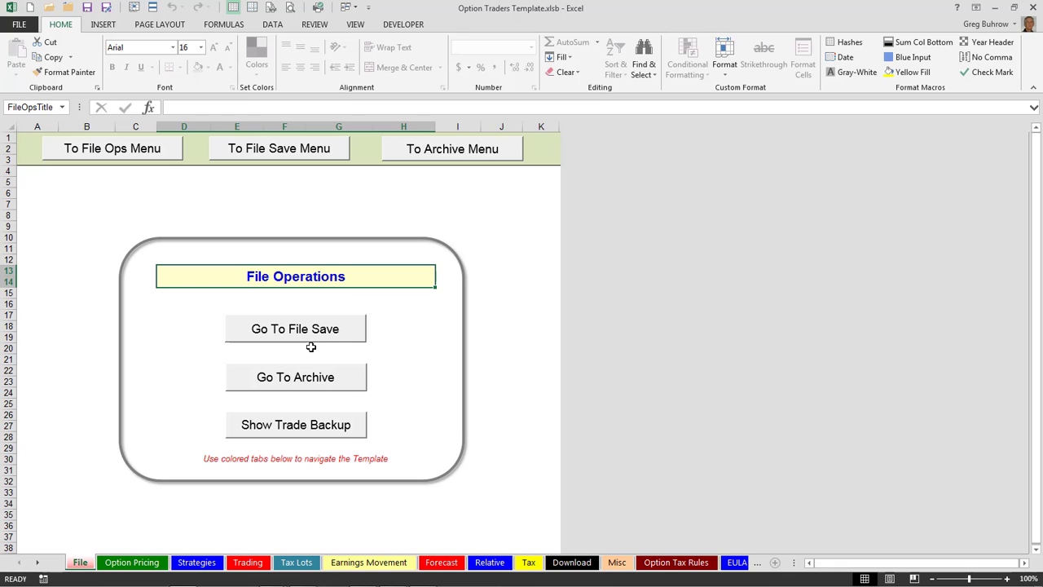
pyautogui.click(291, 378)
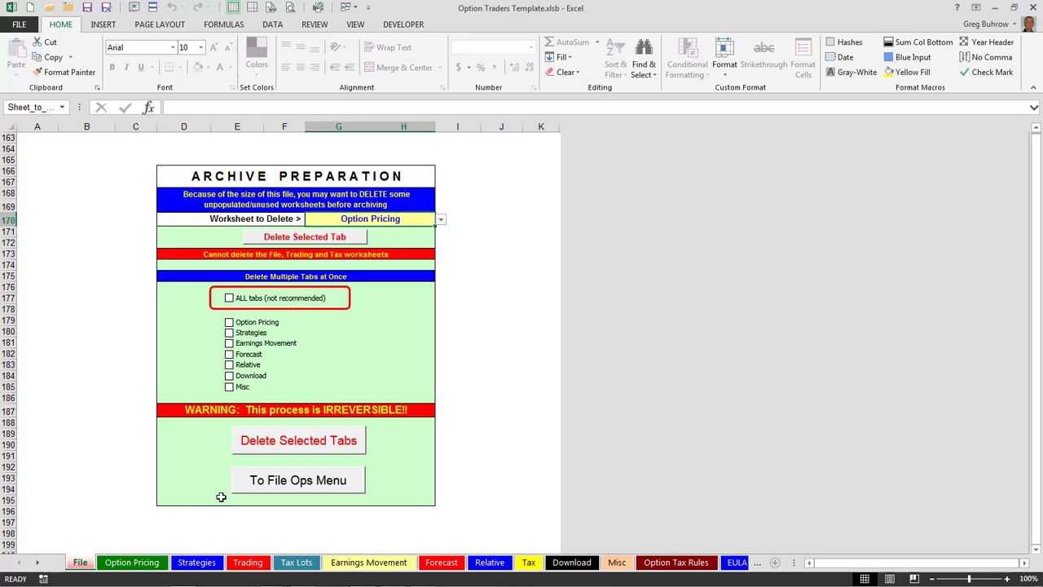
# Step: Visit the Option Pricing sheet, then scroll through the Strategies calculators down to END OF TAB
pyautogui.click(131, 562)
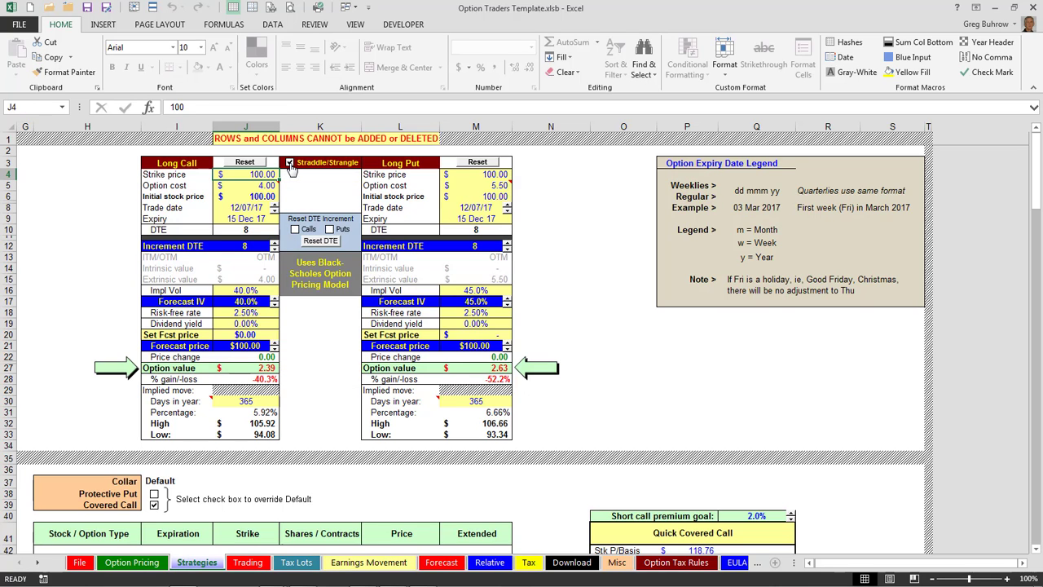
pyautogui.scroll(-3, 248, 471)
pyautogui.scroll(-6, 248, 471)
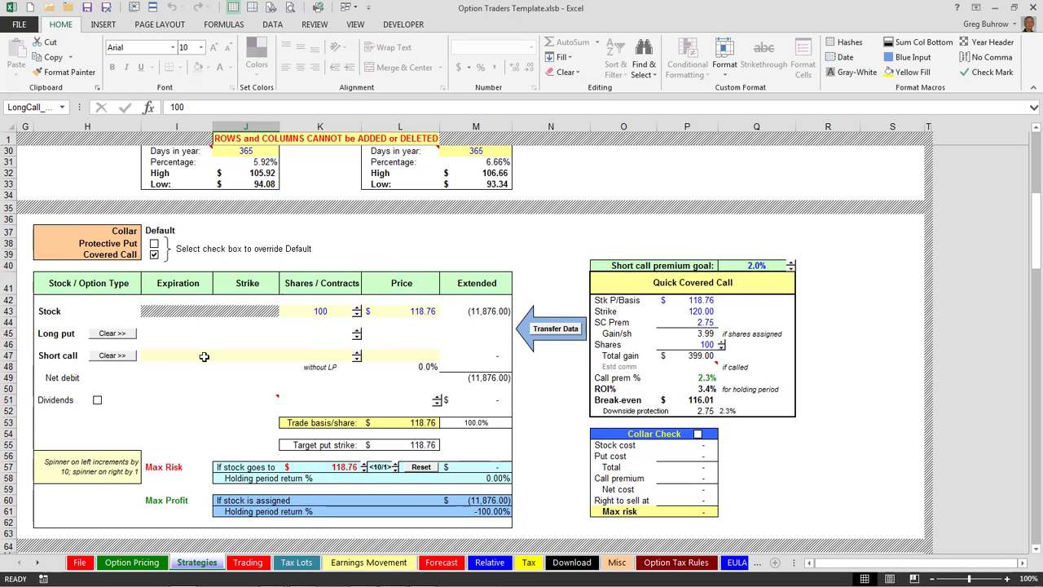
pyautogui.scroll(-3, 203, 356)
pyautogui.scroll(-7, 204, 356)
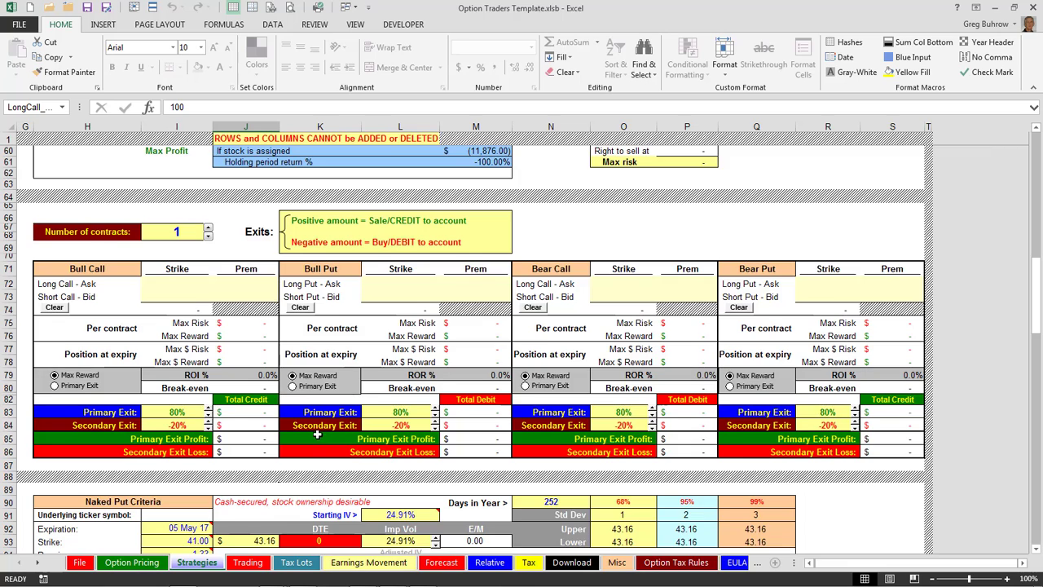
pyautogui.scroll(-4, 317, 436)
pyautogui.scroll(-2, 317, 436)
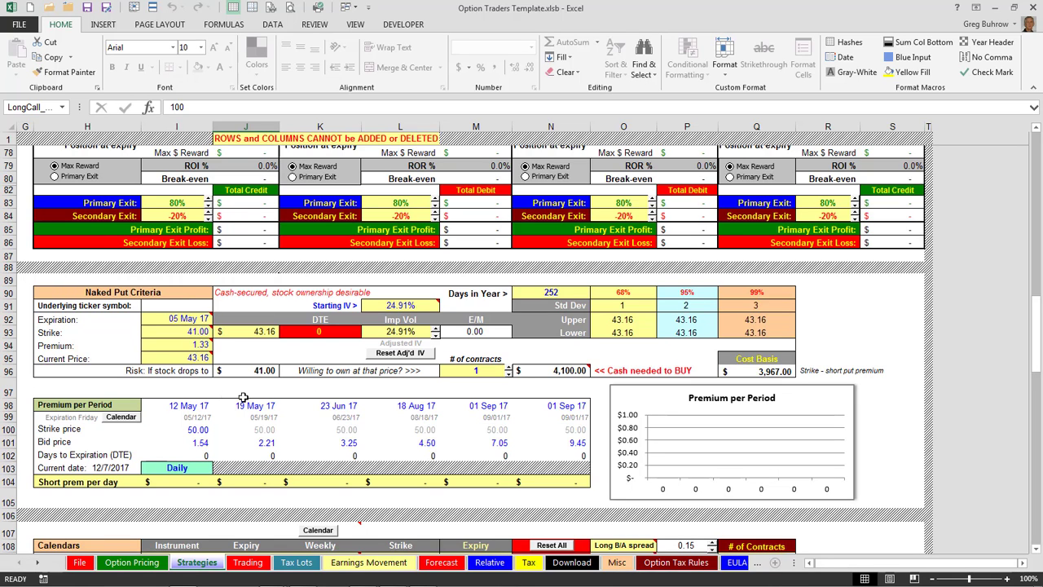
pyautogui.scroll(-3, 246, 409)
pyautogui.scroll(-4, 246, 410)
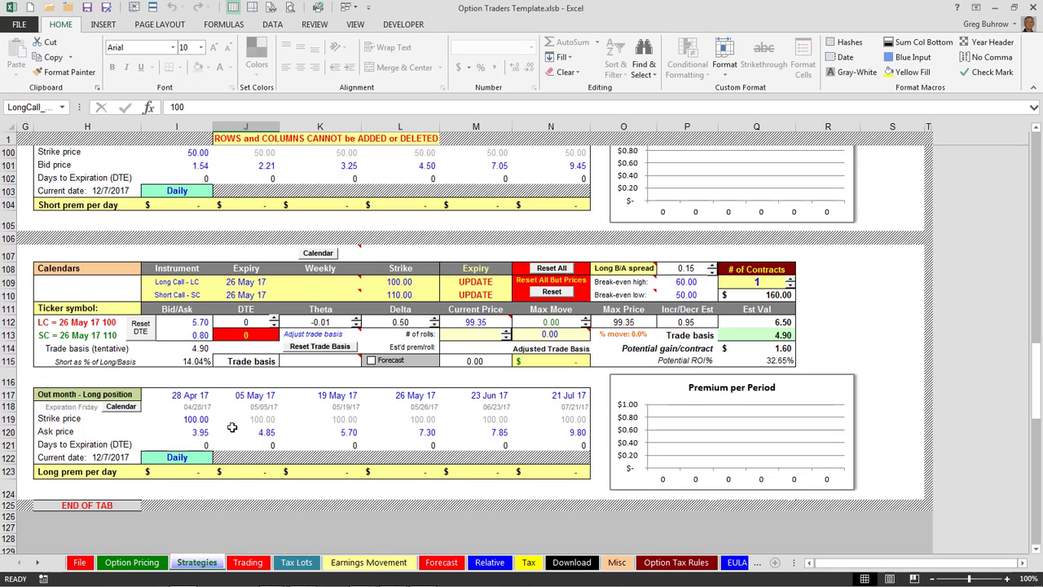
# Step: On the Trading sheet, preview the Trade Type, Instrument and Expiration lists in row 6 without choosing
pyautogui.click(248, 562)
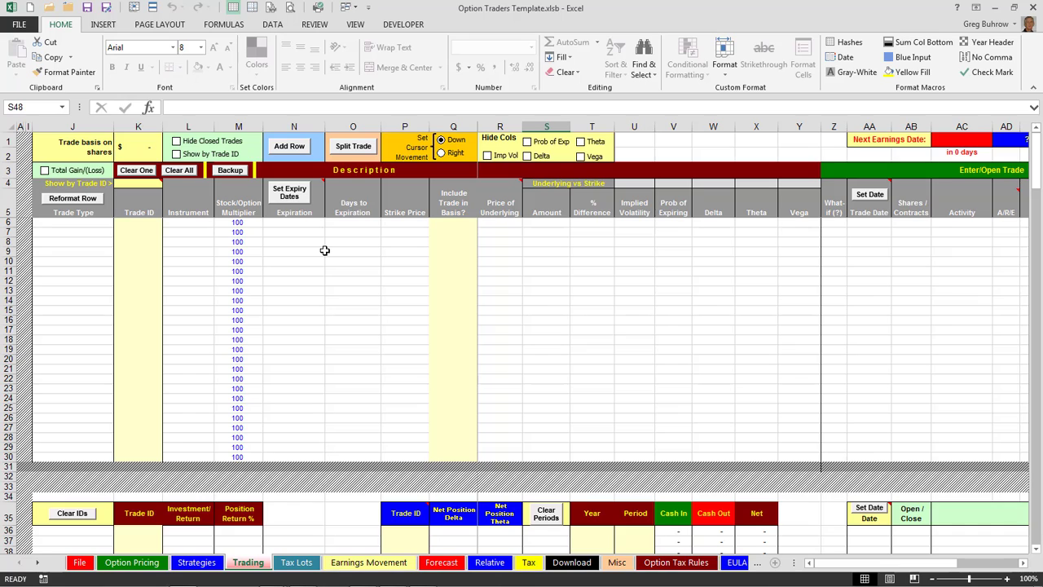
pyautogui.click(86, 224)
pyautogui.click(119, 225)
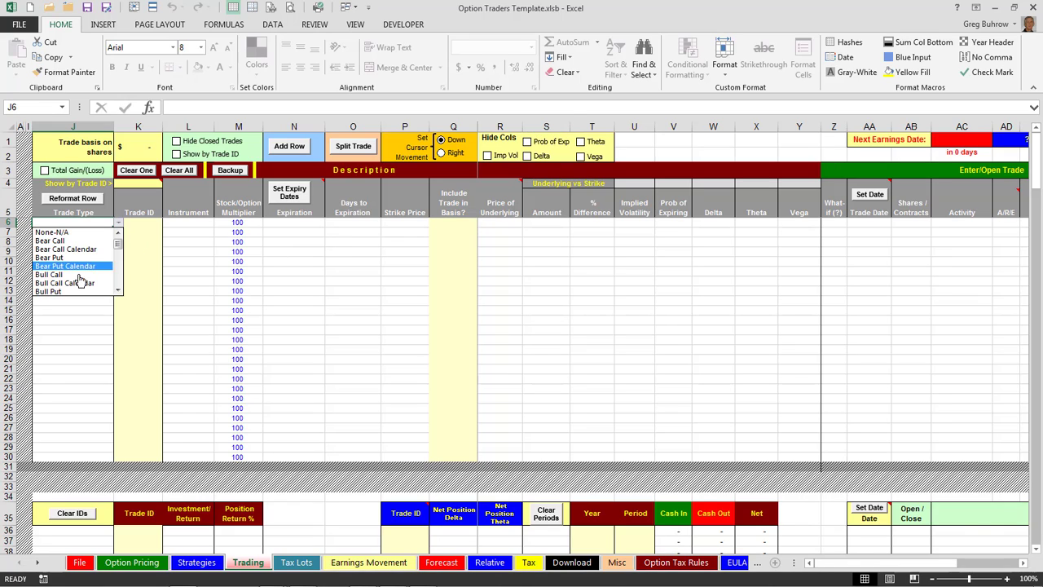
pyautogui.click(117, 224)
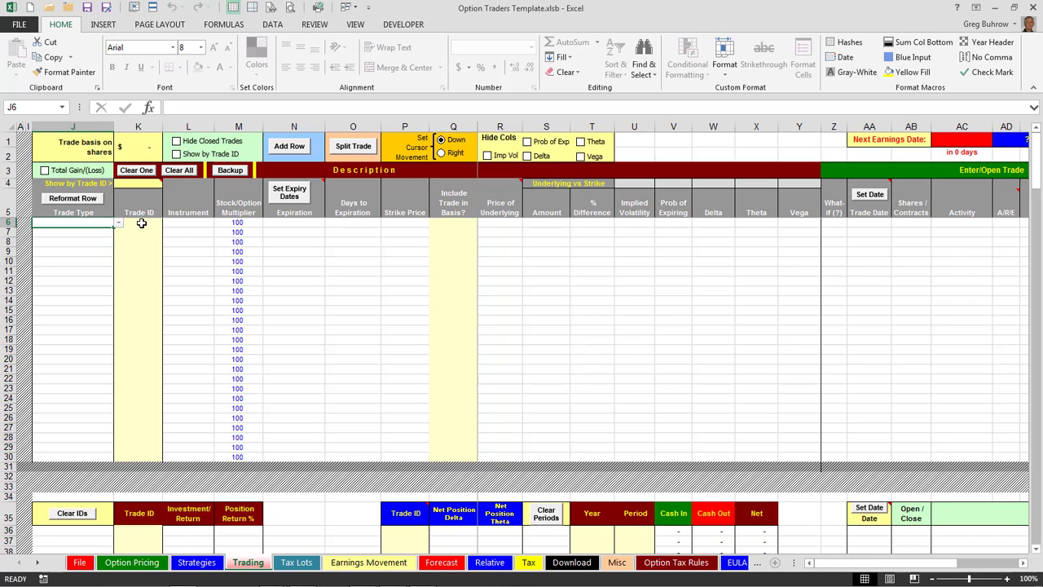
pyautogui.click(187, 222)
pyautogui.click(220, 228)
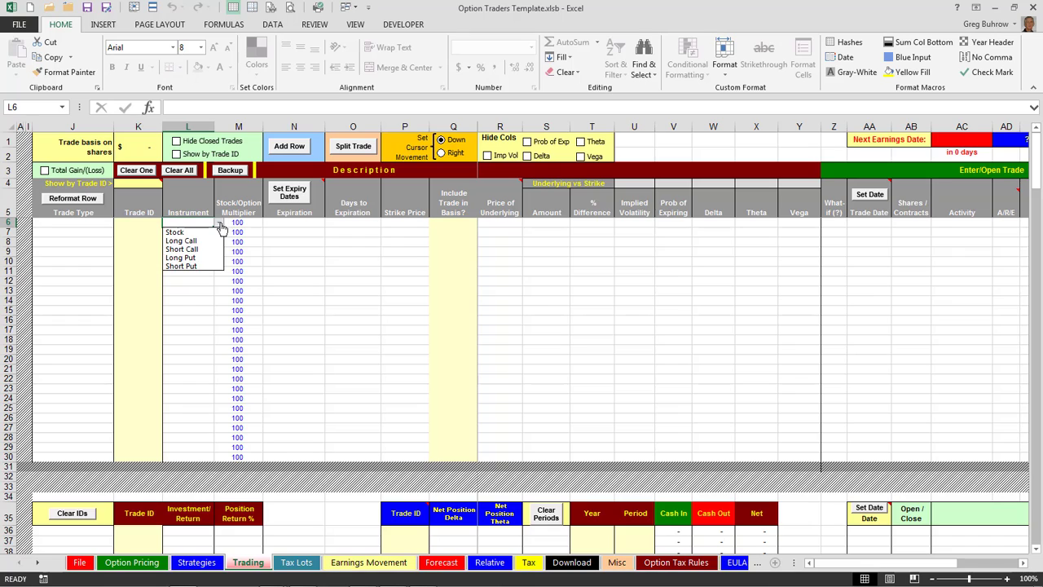
pyautogui.click(220, 228)
pyautogui.click(291, 225)
pyautogui.click(331, 228)
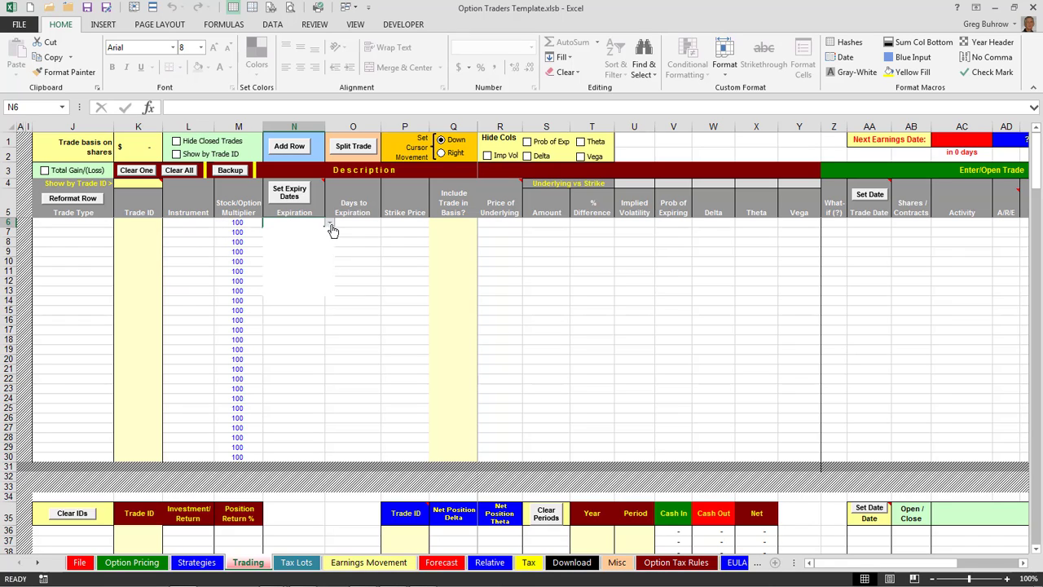
pyautogui.click(331, 227)
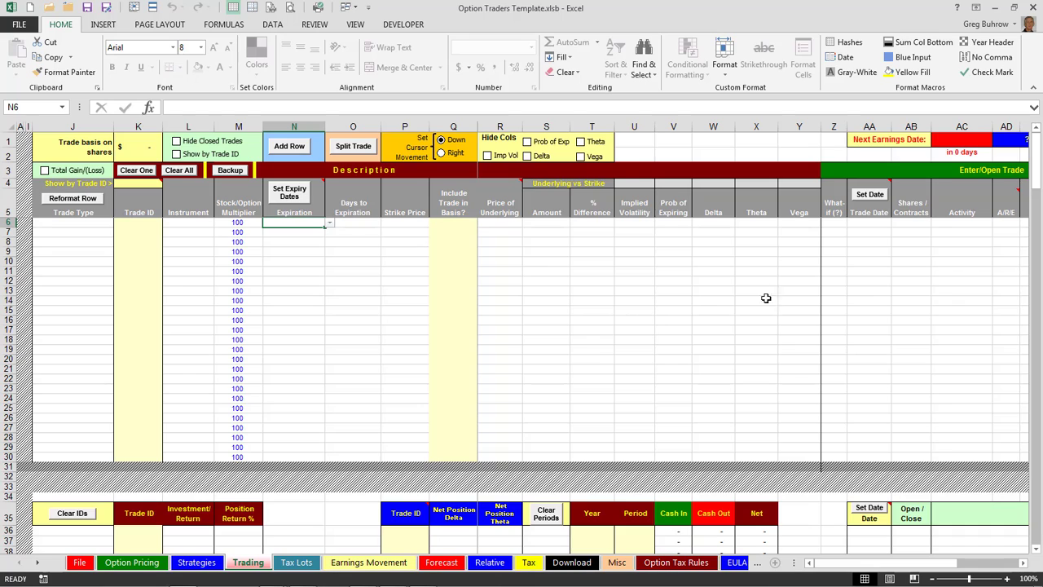
# Step: Hide and re-show the Vega column, then scroll right across the trade log columns
pyautogui.click(580, 156)
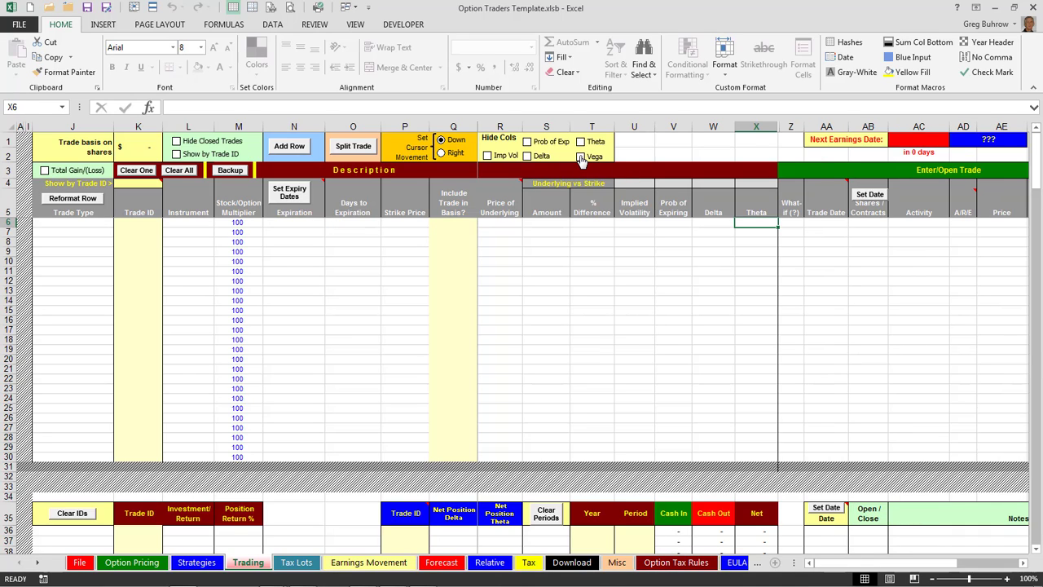
pyautogui.click(580, 157)
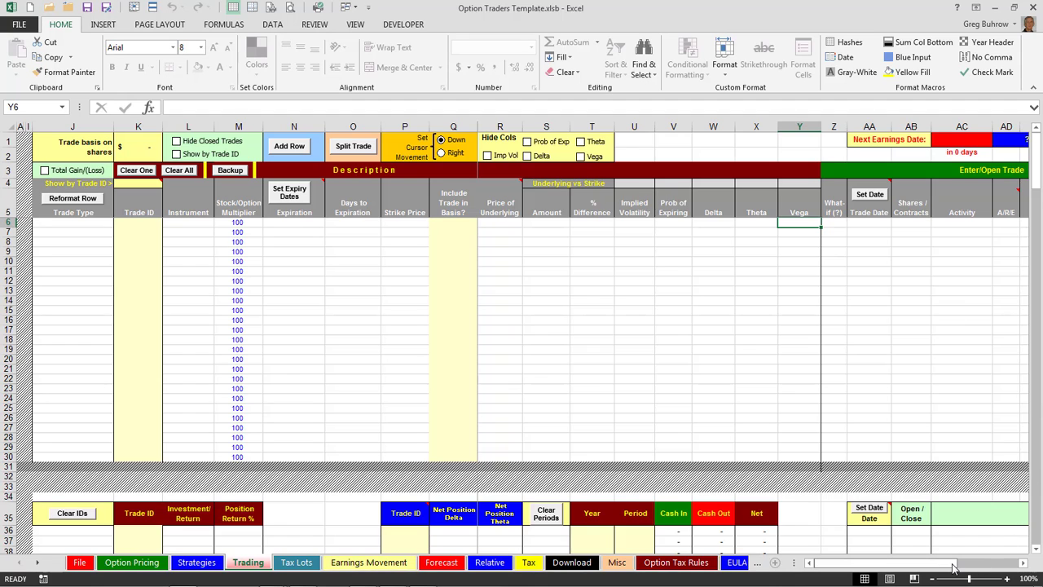
pyautogui.hscroll(5, 958, 568)
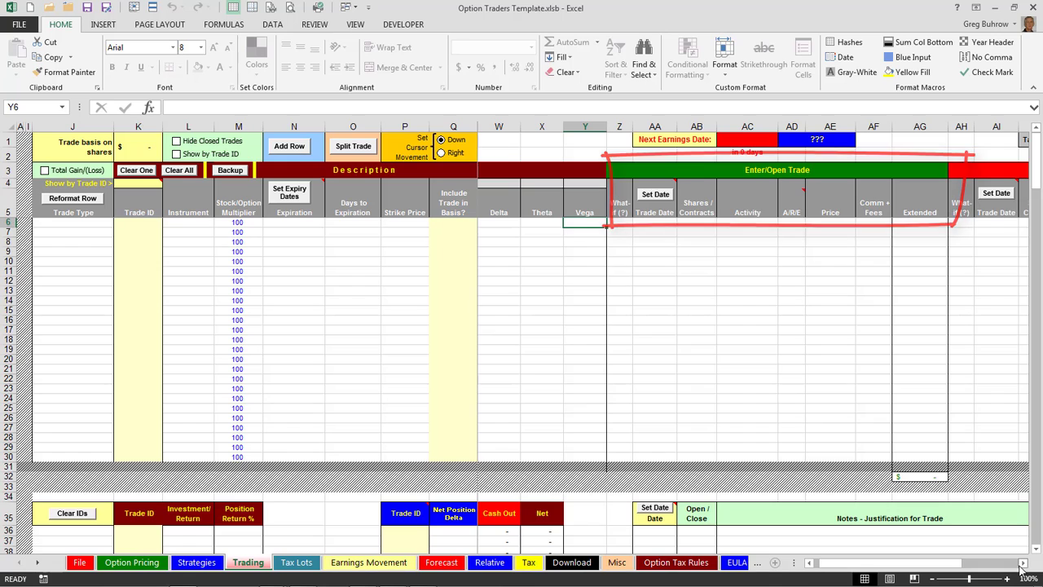
pyautogui.hscroll(4, 1023, 565)
pyautogui.hscroll(4, 1023, 565)
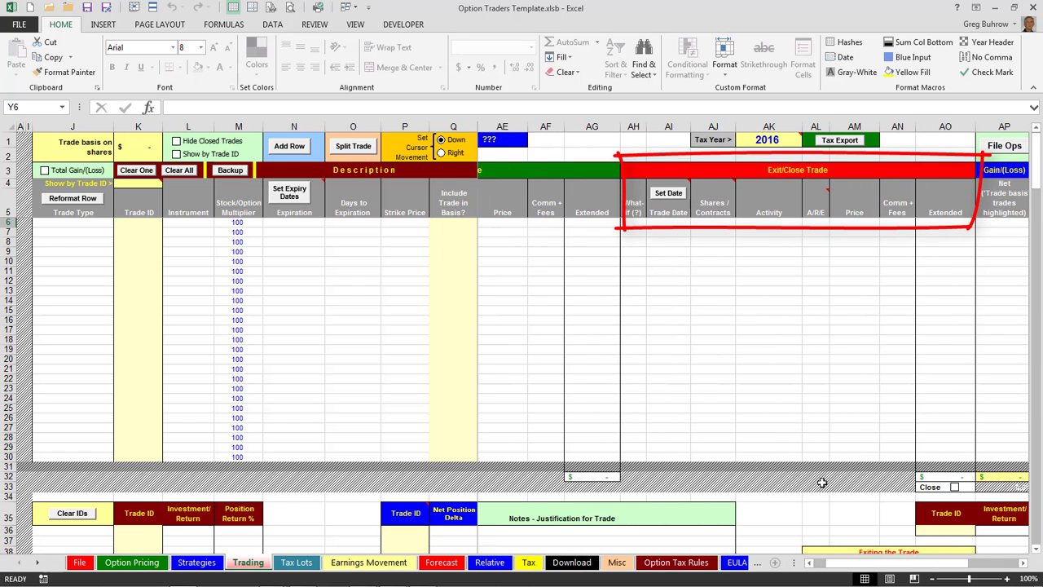
pyautogui.hscroll(-13, 866, 566)
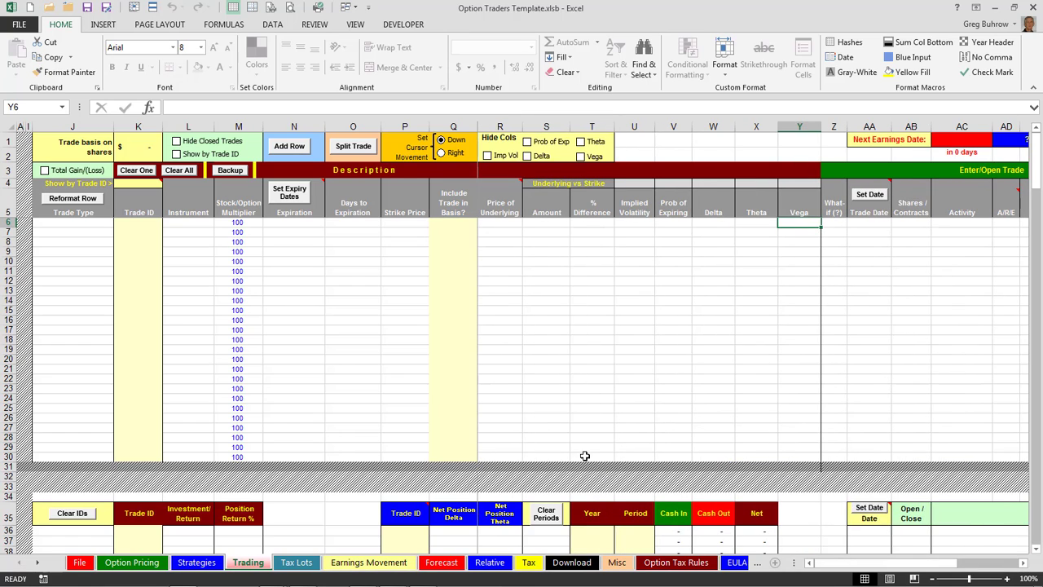
pyautogui.scroll(-10, 420, 411)
pyautogui.scroll(-1, 416, 414)
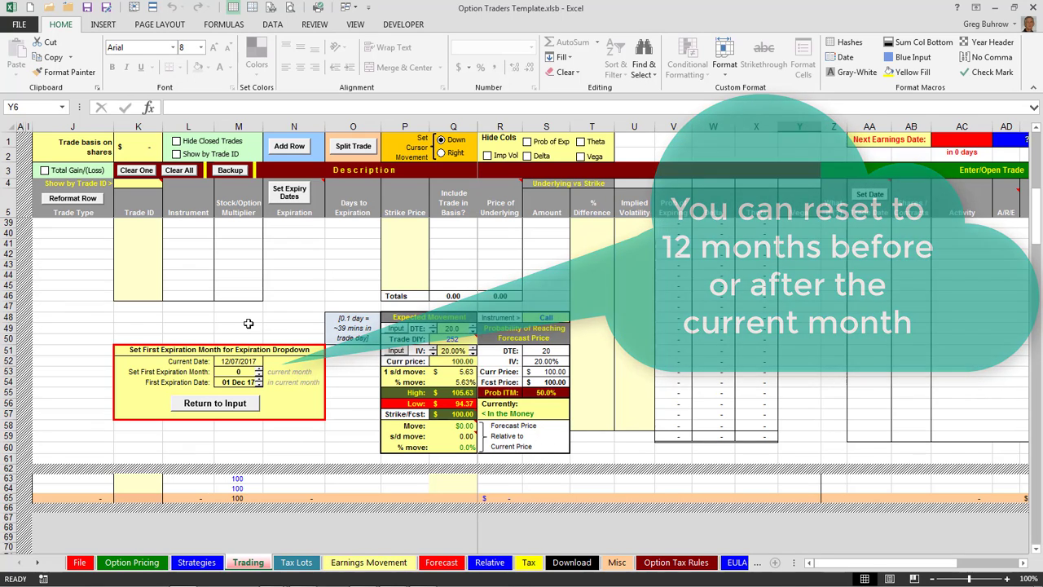
pyautogui.scroll(1, 250, 324)
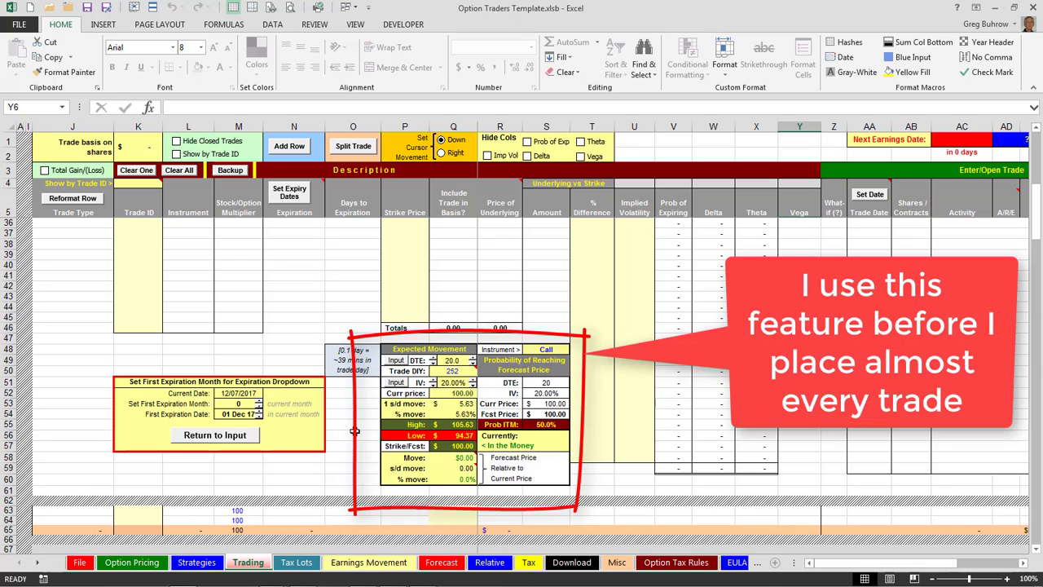
pyautogui.scroll(3, 355, 317)
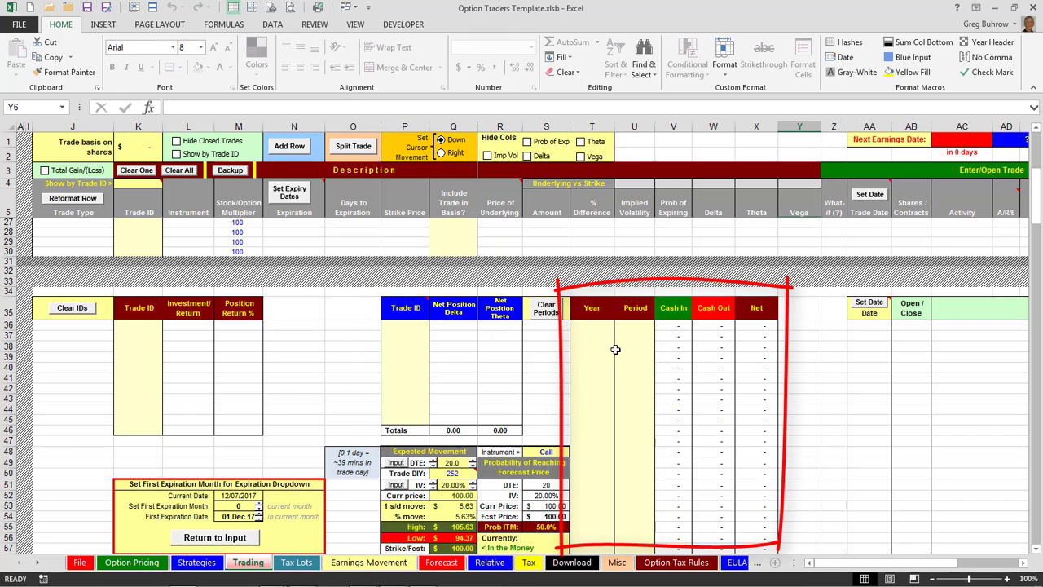
pyautogui.moveTo(945, 568)
pyautogui.mouseDown()
pyautogui.moveTo(961, 567)
pyautogui.moveTo(952, 568)
pyautogui.mouseUp()
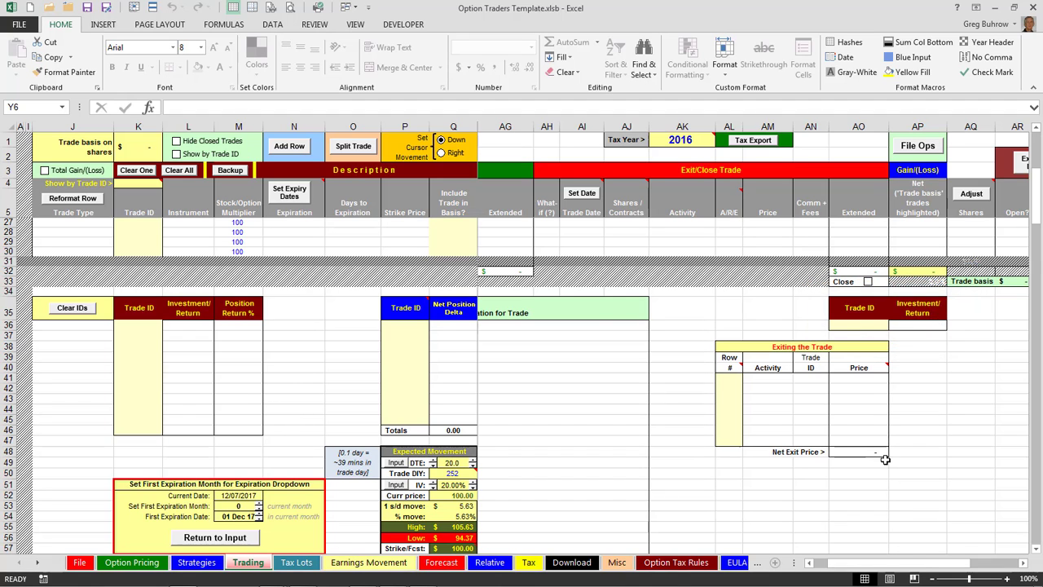
pyautogui.hscroll(1, 925, 570)
pyautogui.moveTo(925, 570); pyautogui.dragTo(911, 570)
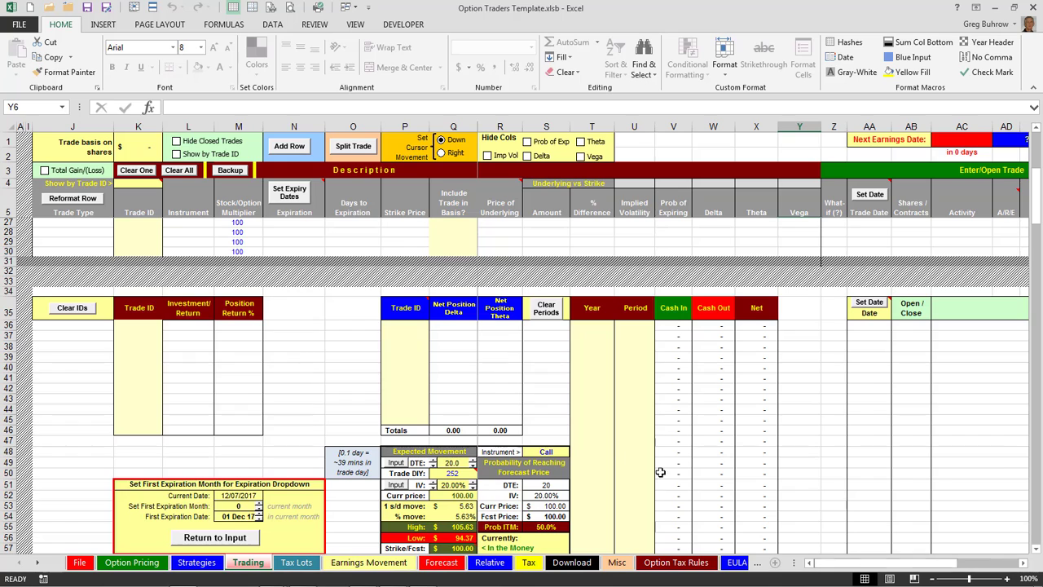
pyautogui.scroll(7, 591, 451)
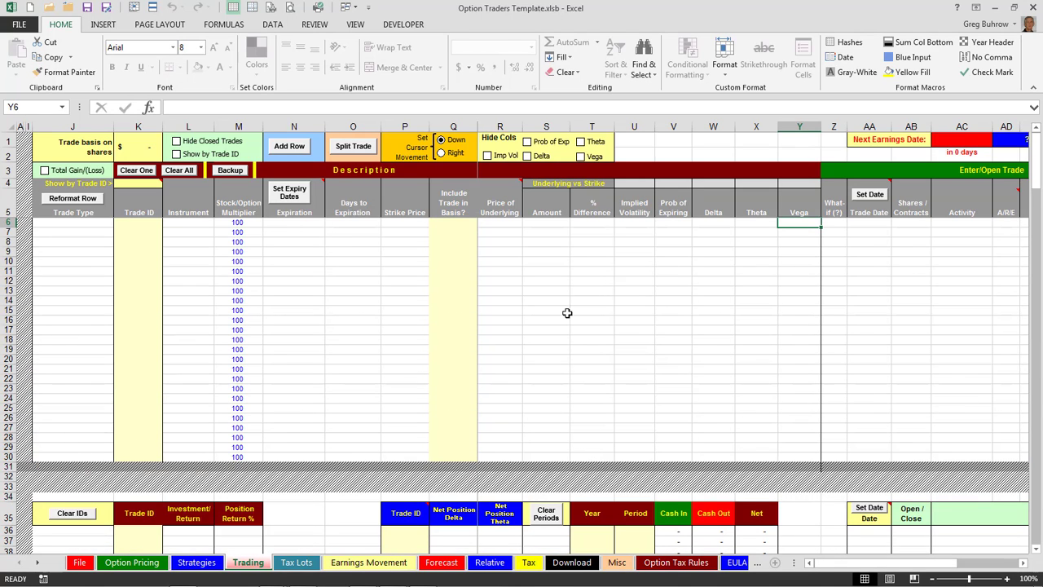
pyautogui.moveTo(872, 564); pyautogui.dragTo(906, 564)
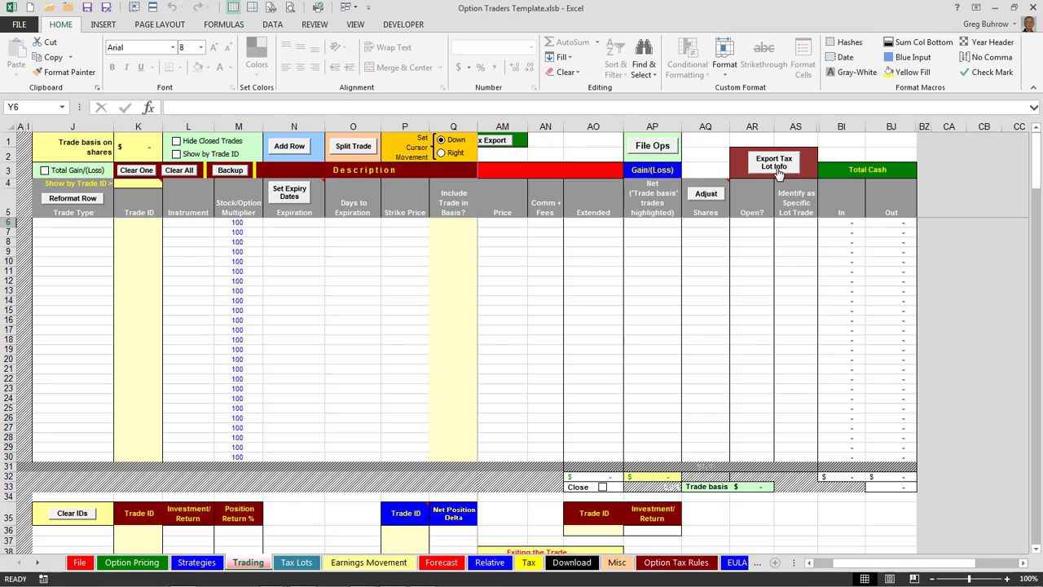
pyautogui.moveTo(868, 565); pyautogui.dragTo(361, 579)
# Step: View the Tax Lots sheet, then the Earnings Movement charts, briefly checking the Forecast sheet
pyautogui.click(296, 562)
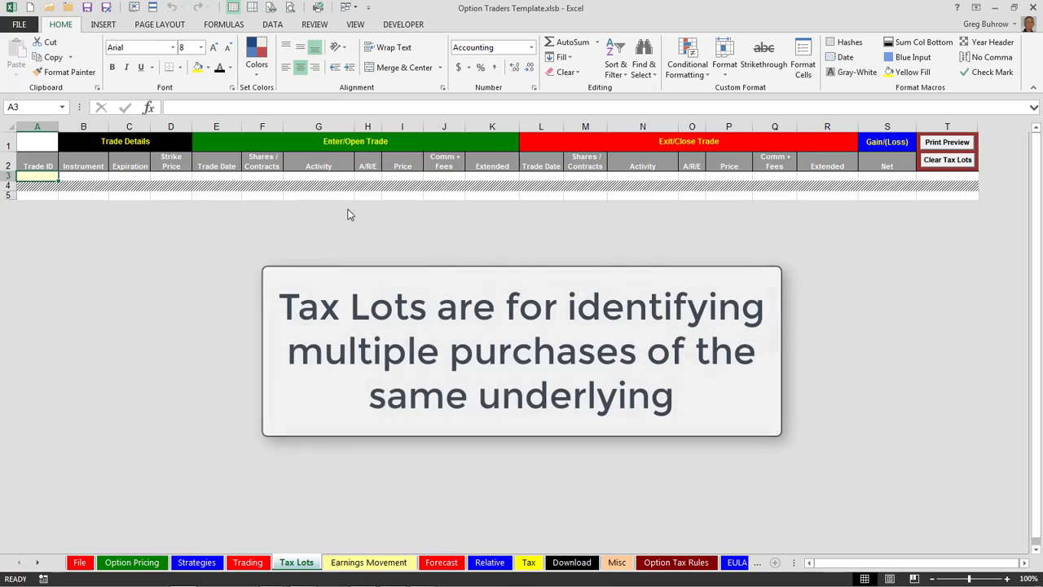
pyautogui.click(347, 562)
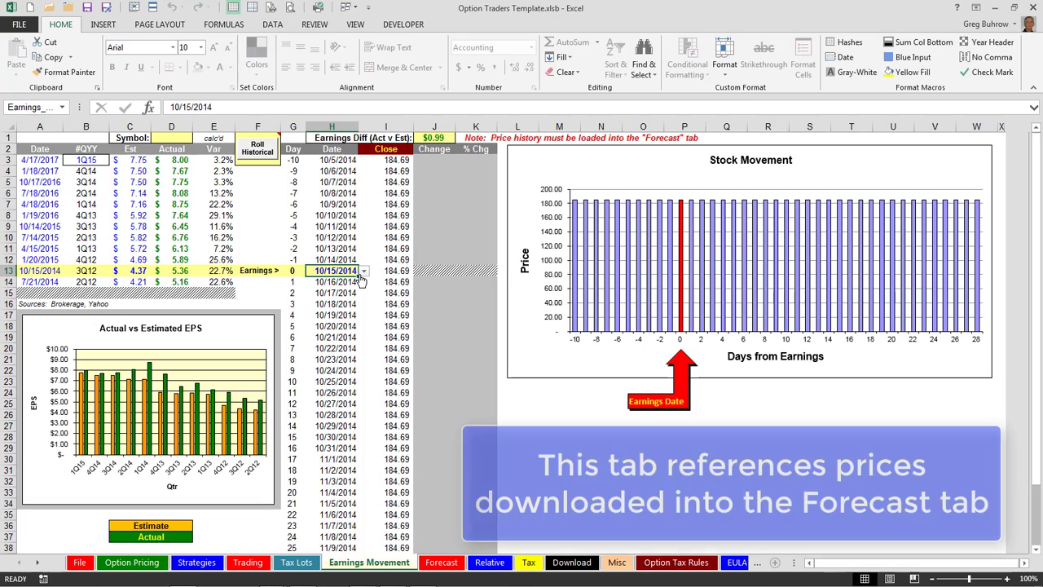
pyautogui.click(441, 564)
pyautogui.click(389, 565)
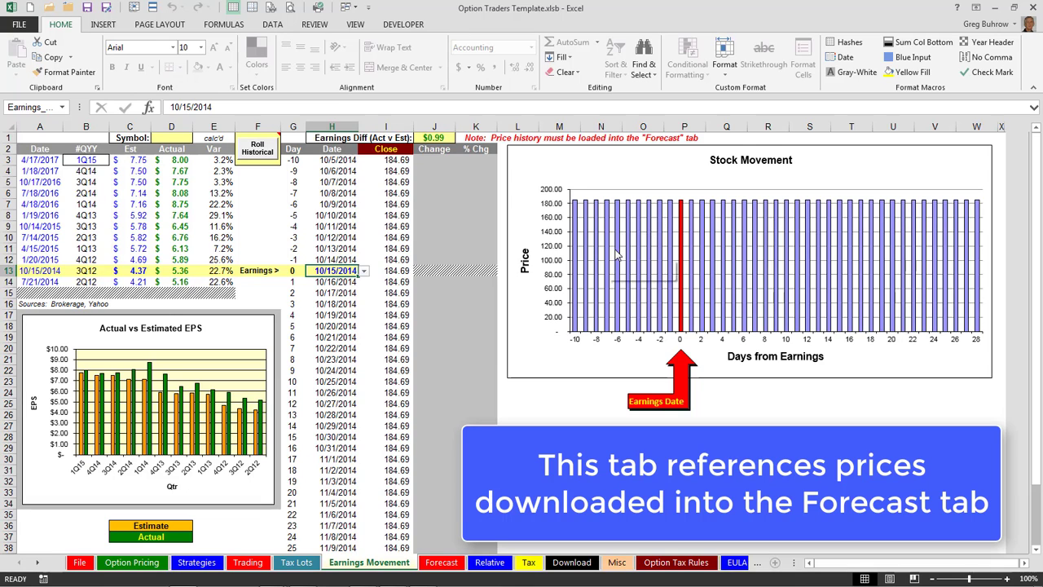
pyautogui.moveTo(584, 261)
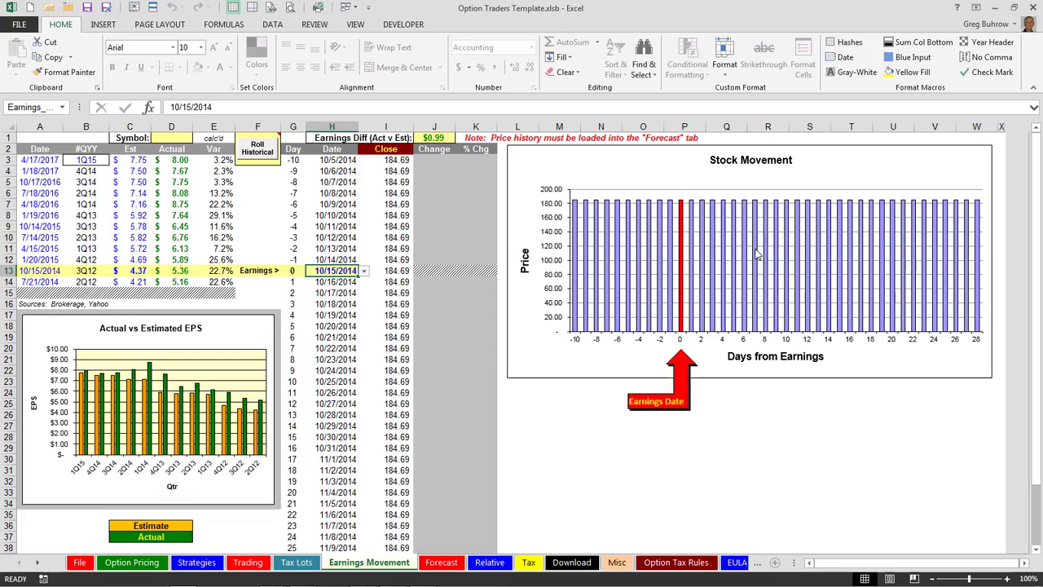
pyautogui.moveTo(757, 253)
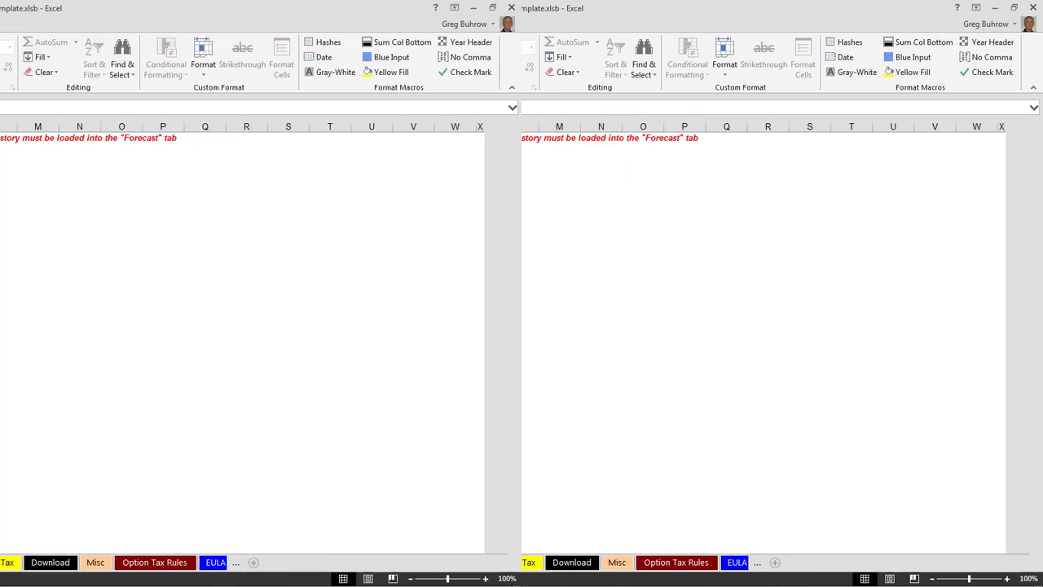
# Step: Browse the Forecast sheet's expected-movement table, 161.11 implied price and stock-movement charts
pyautogui.click(436, 561)
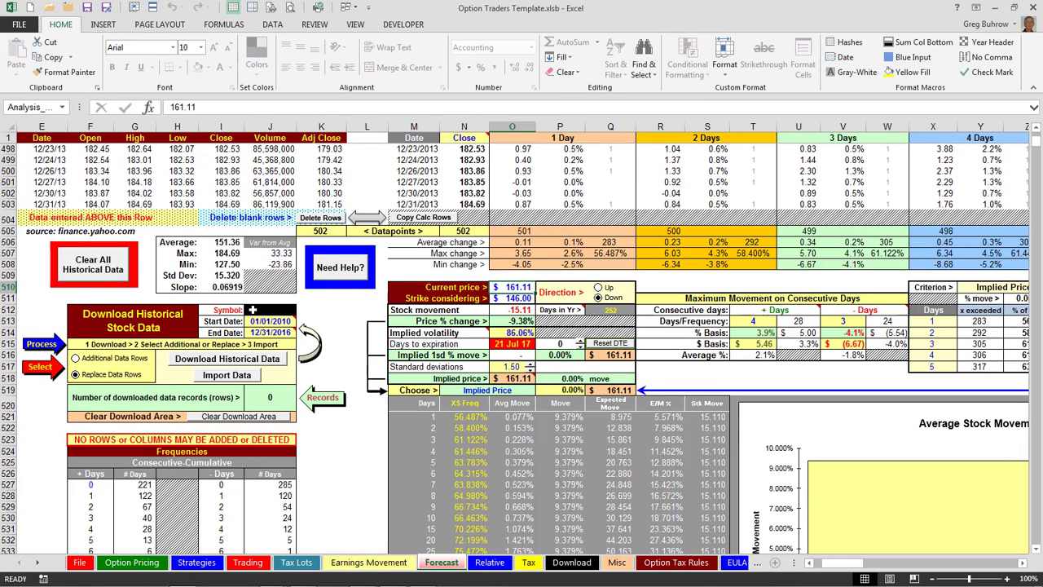
pyautogui.scroll(1, 224, 310)
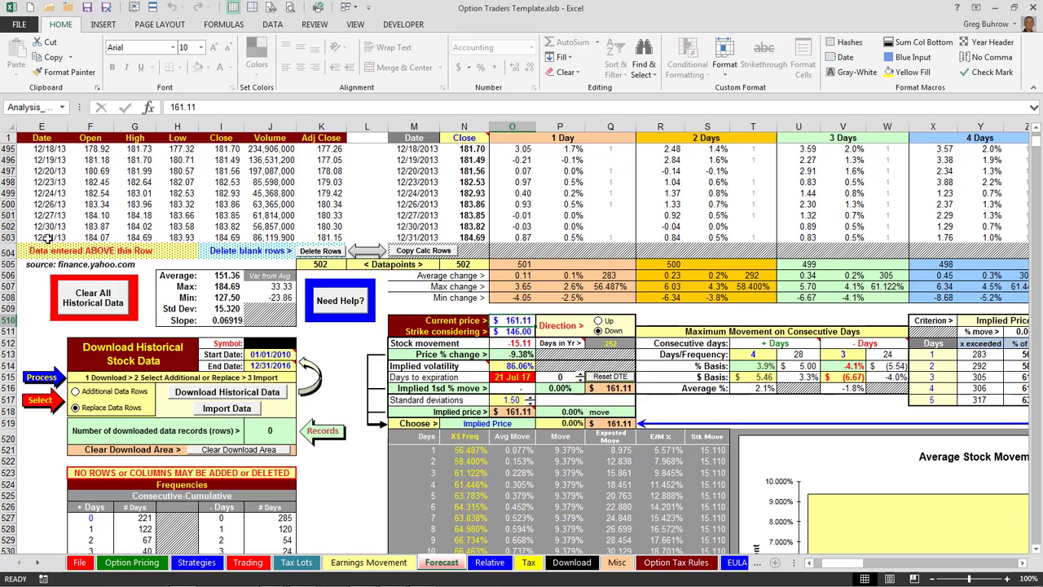
pyautogui.scroll(-1, 244, 307)
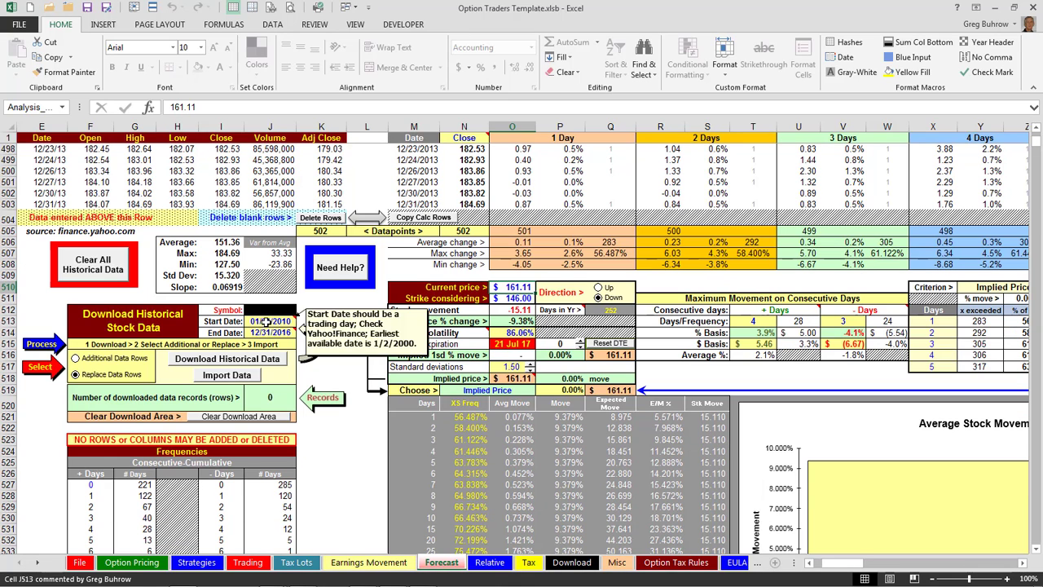
pyautogui.moveTo(267, 337)
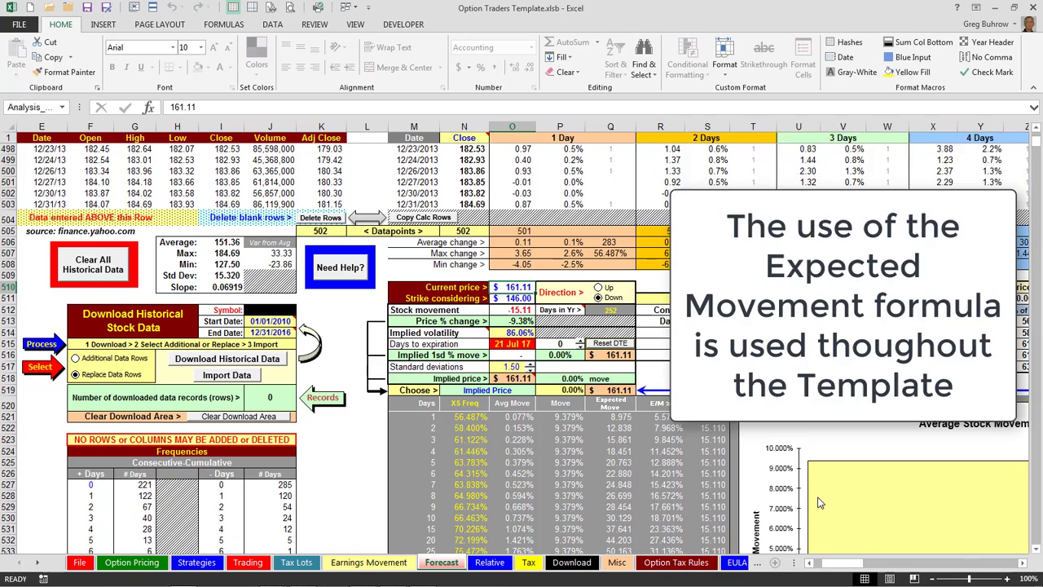
pyautogui.scroll(-5, 819, 513)
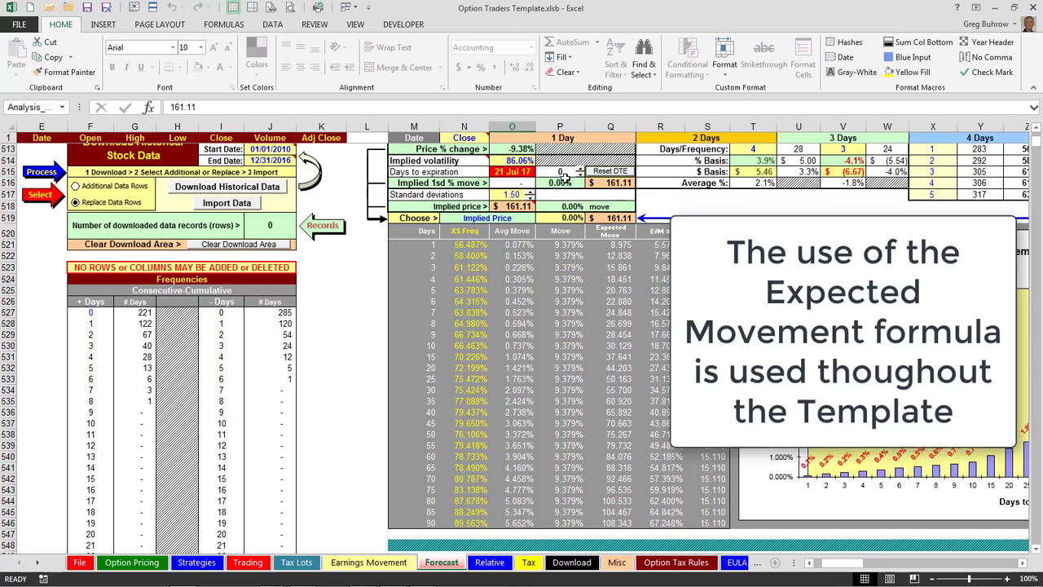
pyautogui.scroll(1, 528, 256)
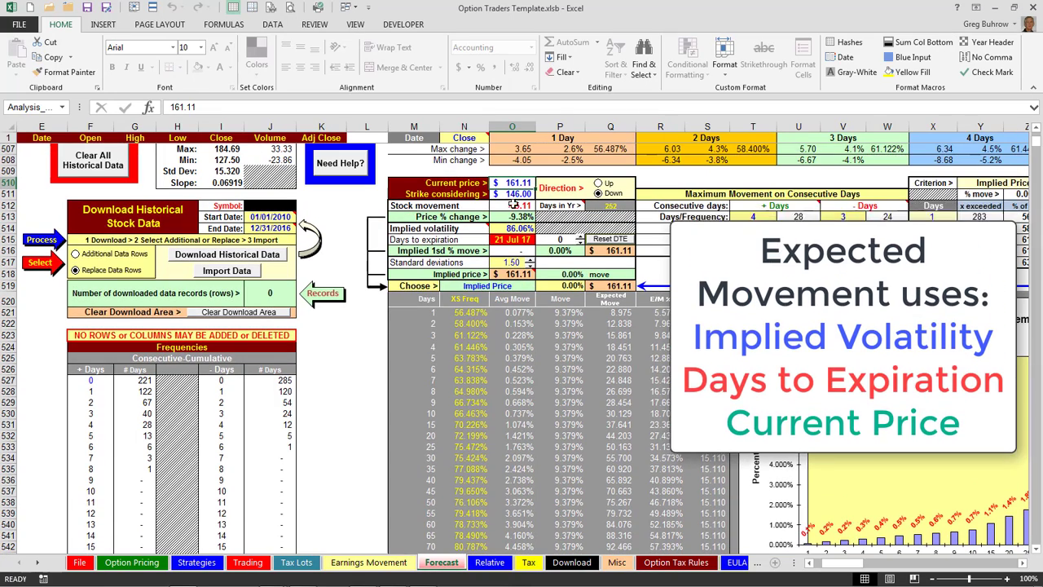
pyautogui.scroll(-1, 541, 344)
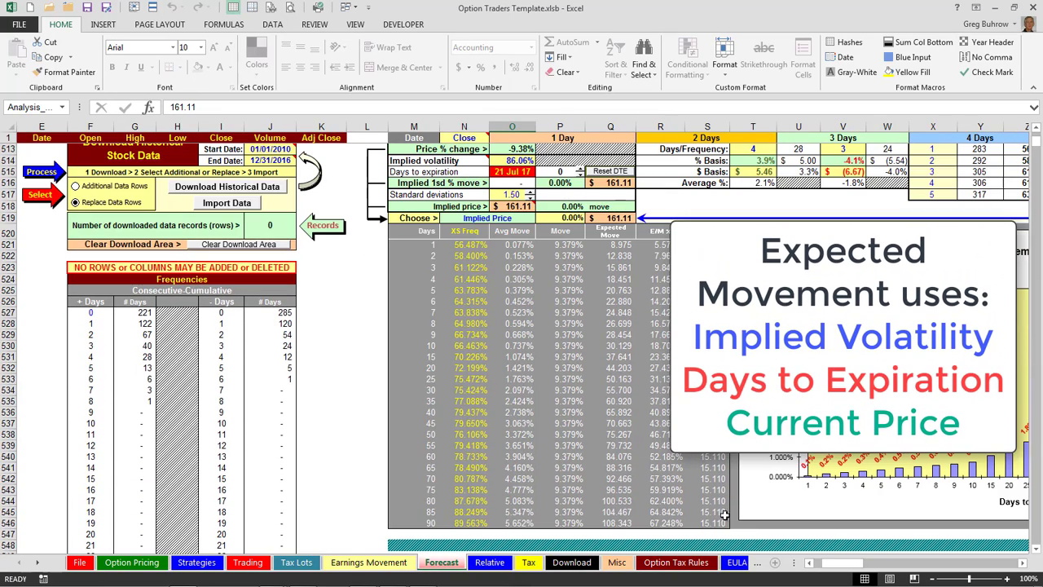
pyautogui.moveTo(853, 566); pyautogui.dragTo(885, 574)
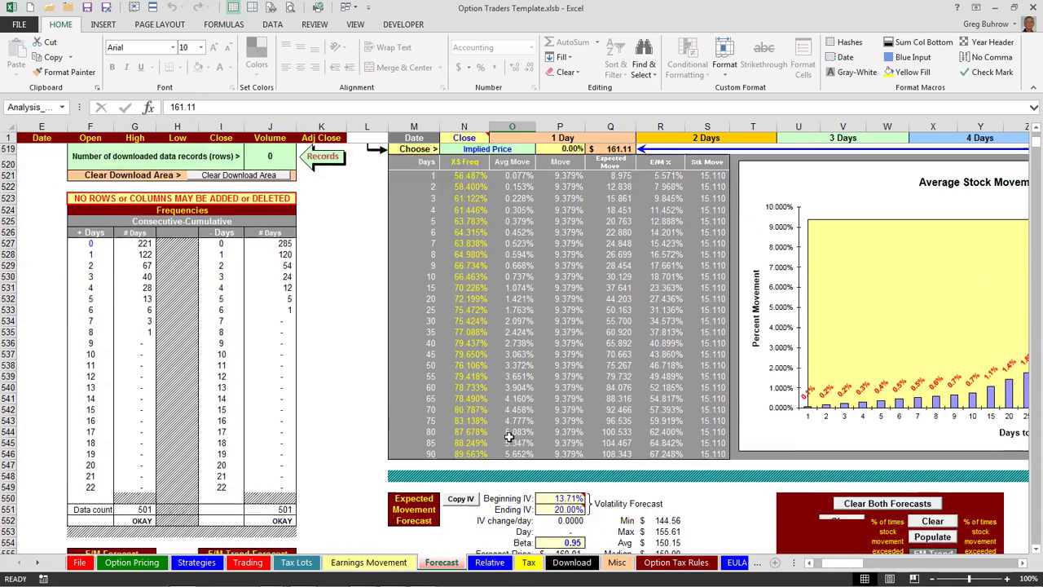
# Step: Scroll down through the Forecast sheet's E/M Forecast tables and back up to the top
pyautogui.scroll(-8, 508, 438)
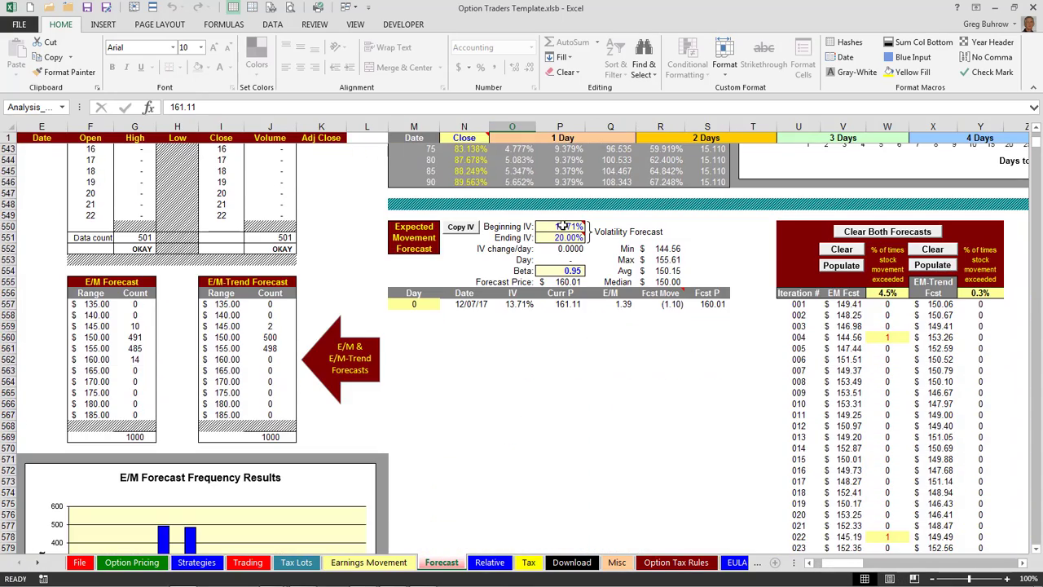
pyautogui.moveTo(554, 226)
pyautogui.scroll(1, 571, 443)
pyautogui.scroll(14, 571, 443)
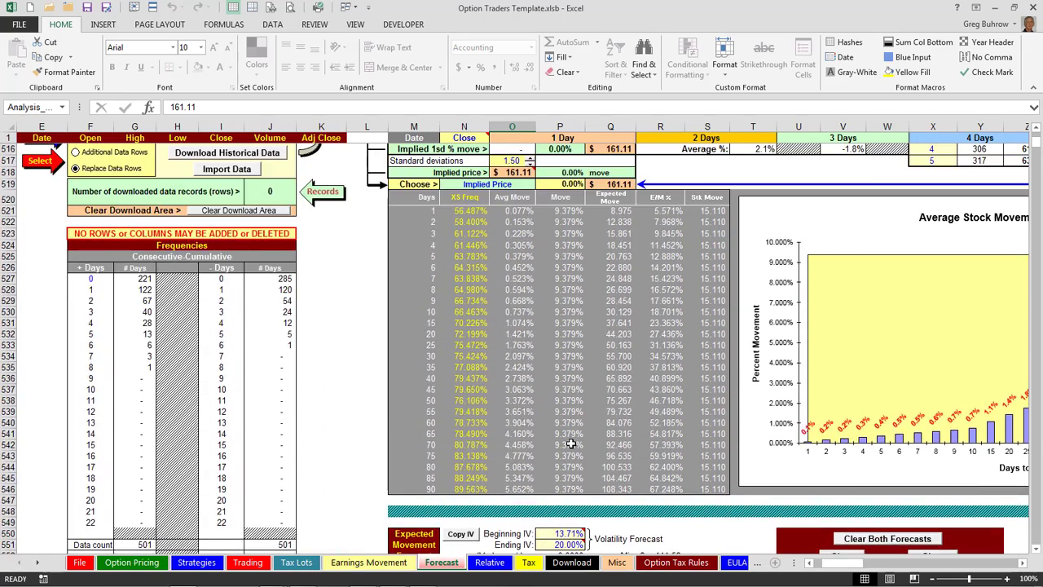
pyautogui.scroll(1, 571, 443)
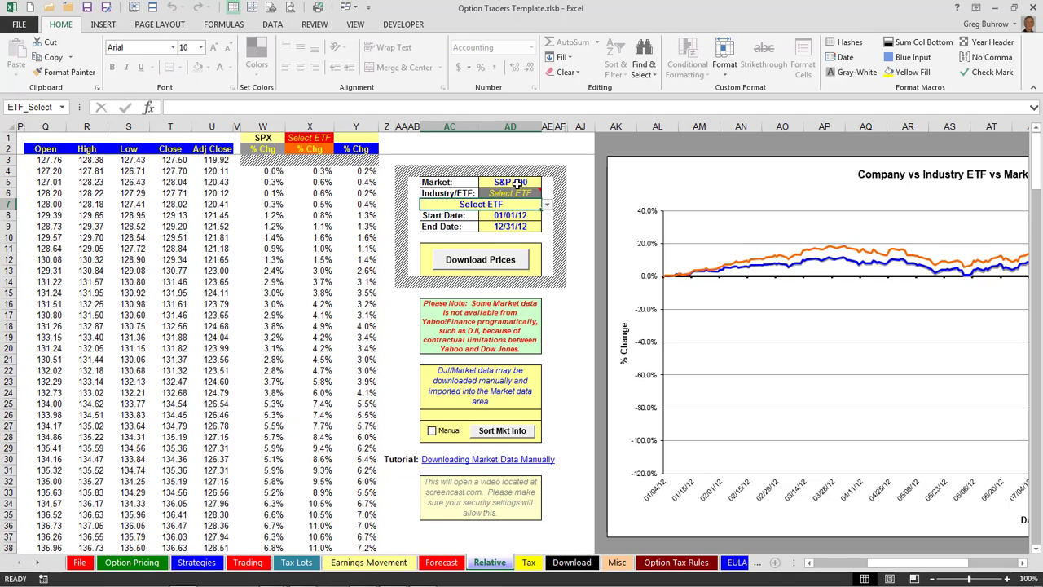
# Step: Scroll right on the Relative sheet to view its comparison chart, then switch to the Tax sheet
pyautogui.moveTo(515, 193)
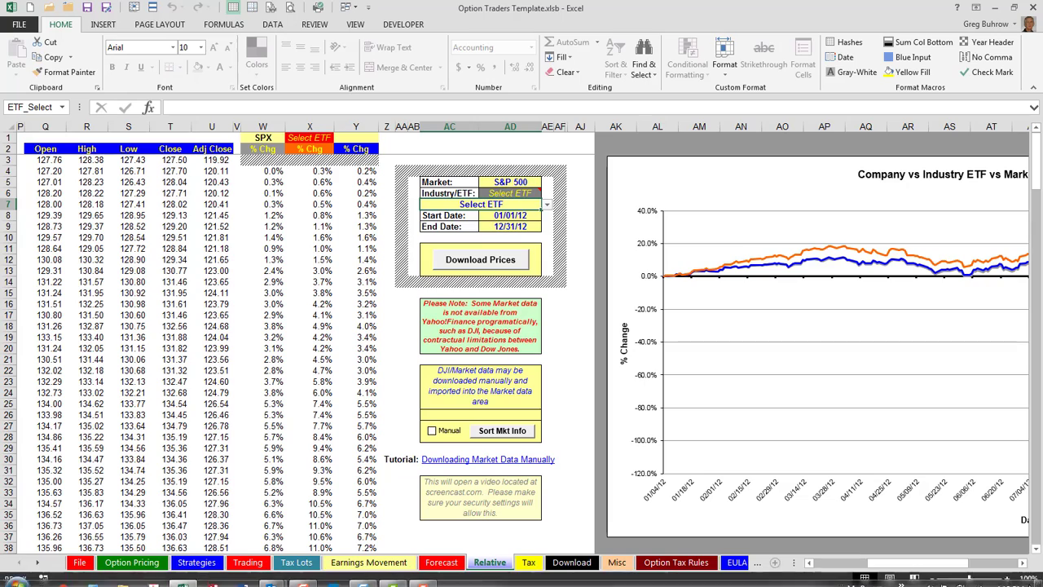
pyautogui.moveTo(966, 568); pyautogui.dragTo(1003, 570)
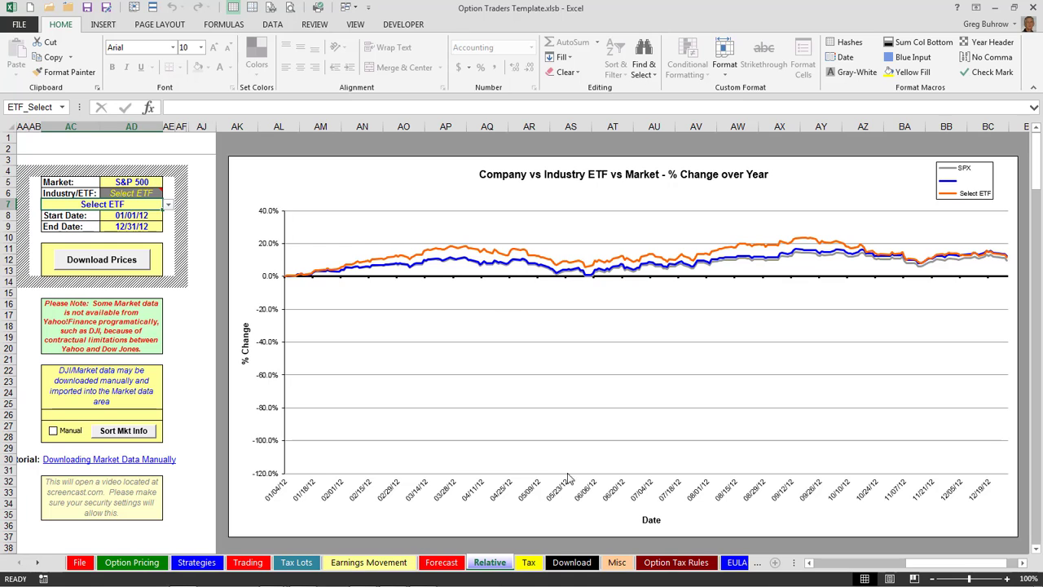
pyautogui.click(528, 562)
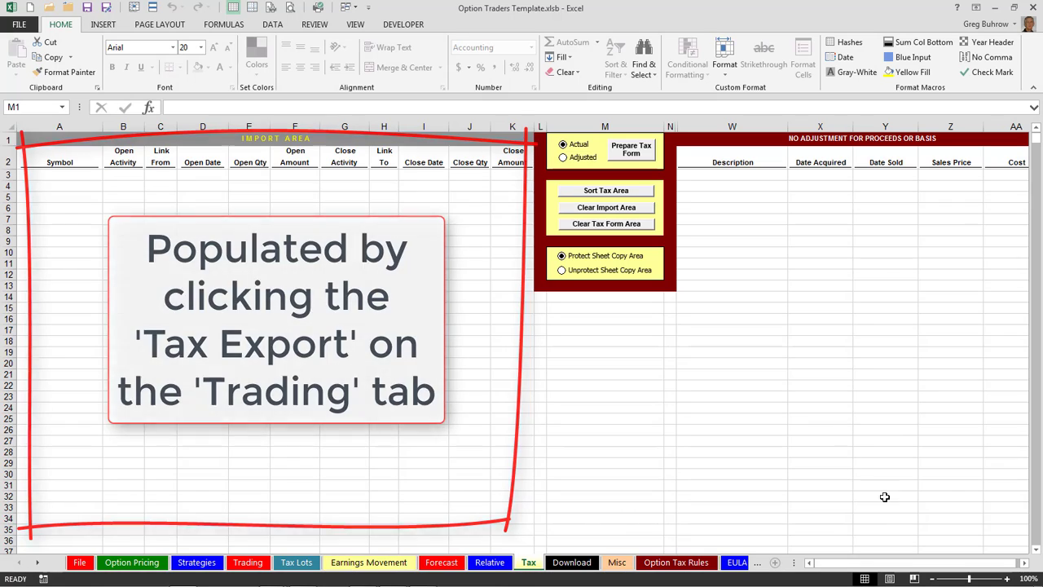
# Step: Scroll right across the Tax form area, then switch to the blank Download sheet
pyautogui.hscroll(1, 782, 284)
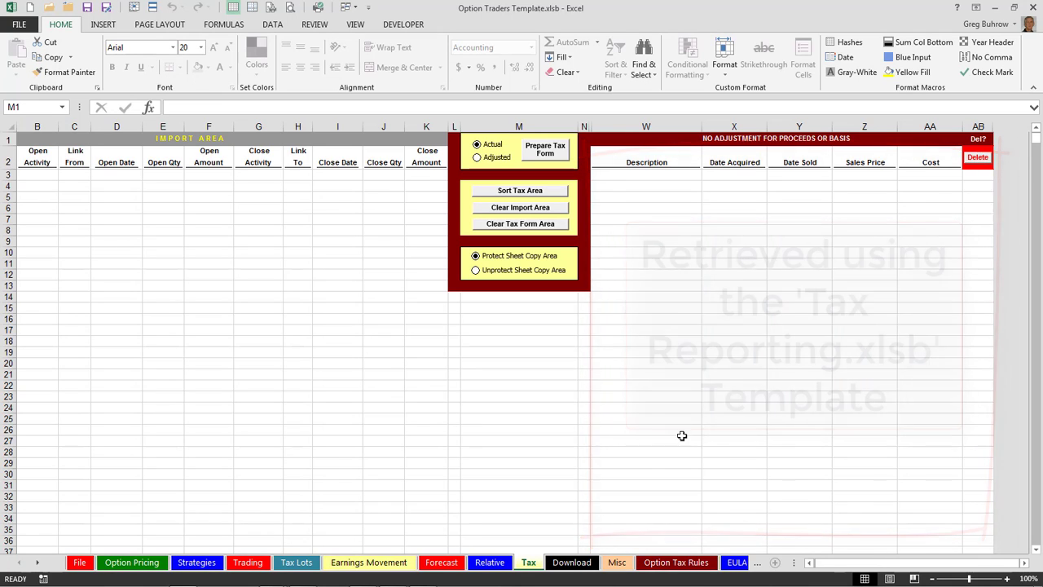
pyautogui.click(573, 562)
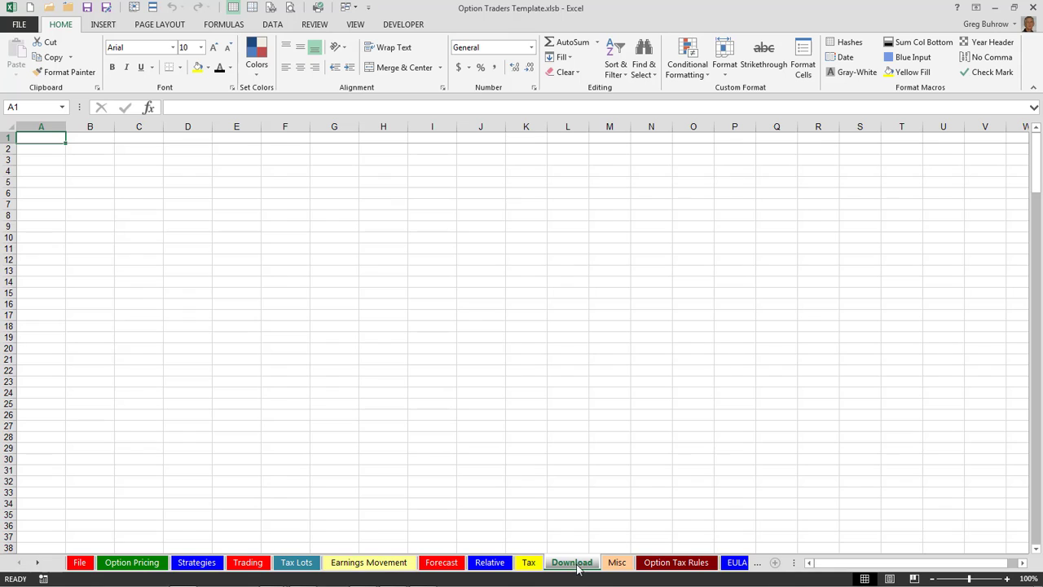
# Step: Look over the Misc sheet, then open the Option Tax Rules sheet
pyautogui.click(619, 563)
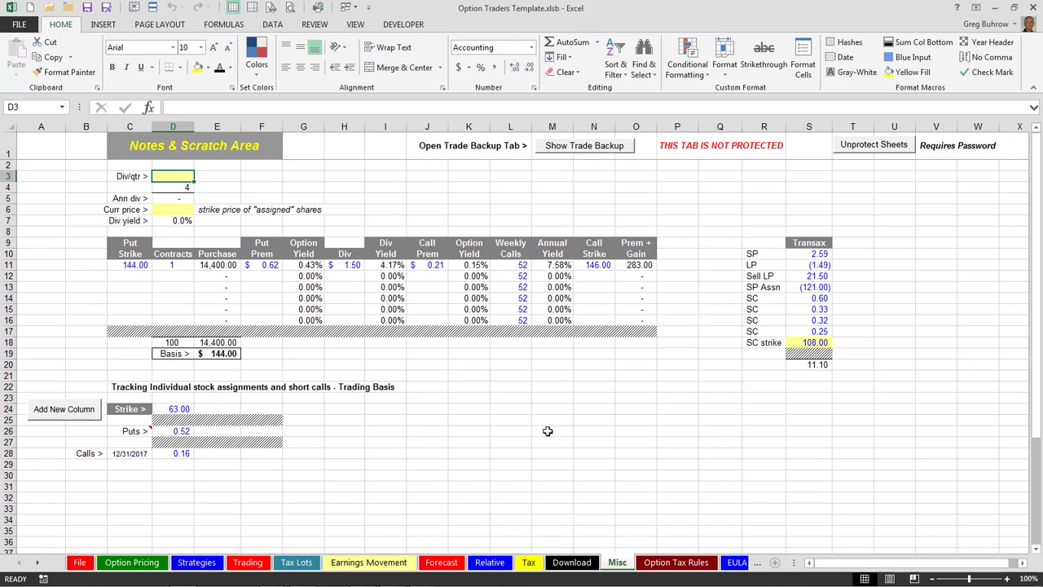
pyautogui.click(676, 563)
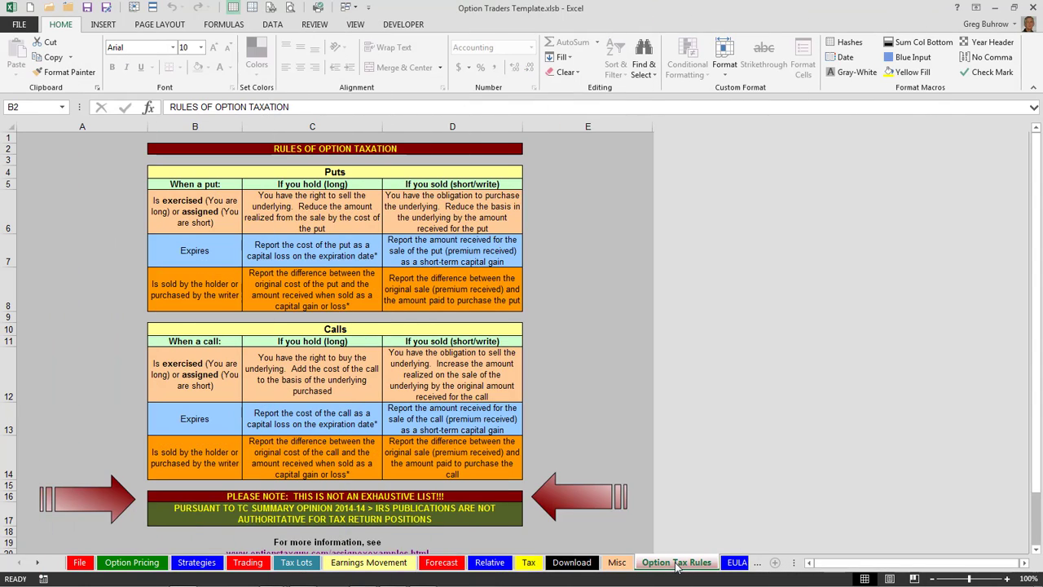
# Step: Return to the EULA sheet showing the licence text and its ticked terms-accepted checkbox
pyautogui.click(737, 562)
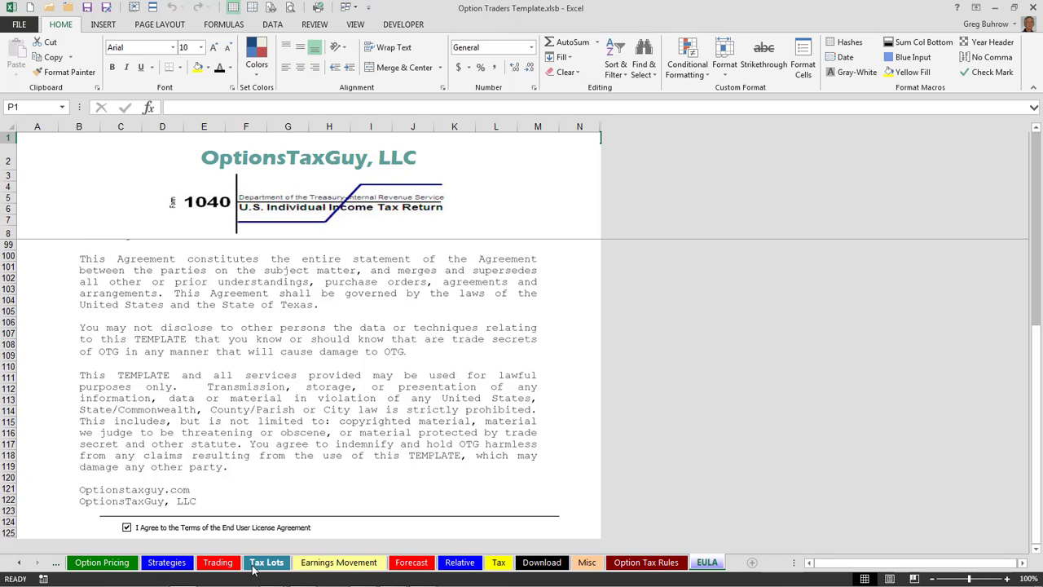